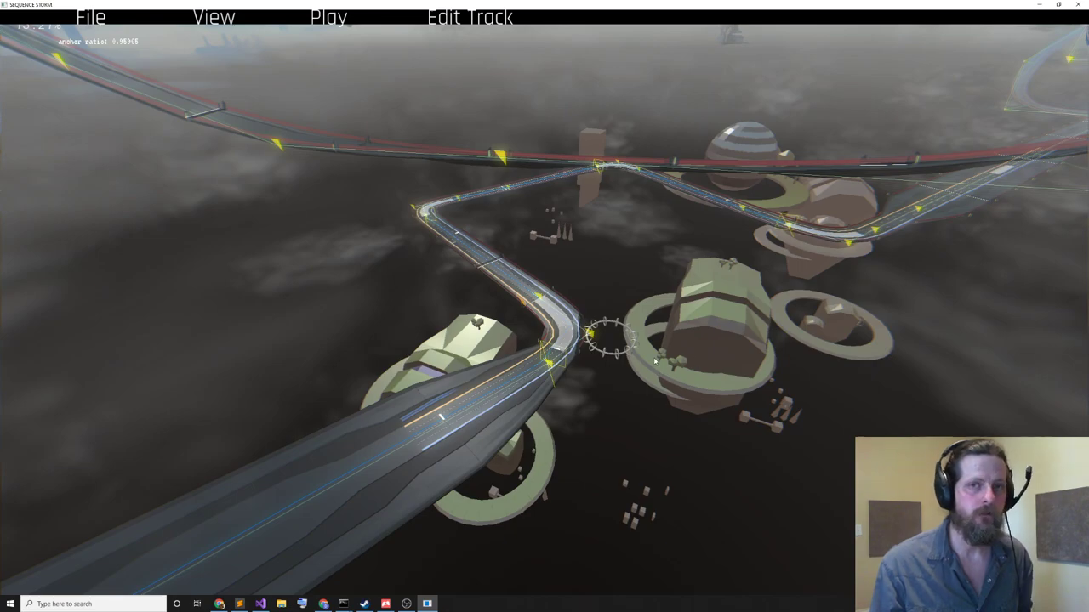
- Examine the control points around the nearest bend of the zigzag track section
mouse_move(654, 361)
middle_down()
mouse_move(667, 364)
mouse_move(651, 364)
middle_up()
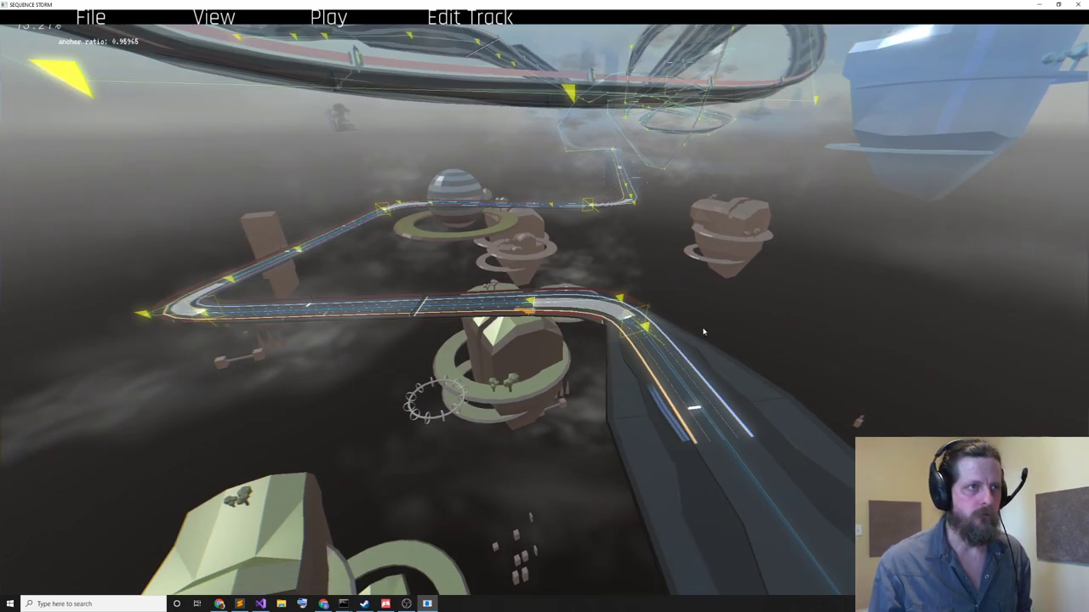
middle_drag(704, 332, 664, 289)
click(562, 310)
click(627, 309)
click(539, 155)
mouse_move(589, 274)
middle_down()
mouse_move(615, 246)
mouse_move(593, 274)
middle_up()
click(533, 297)
drag(563, 278, 646, 320)
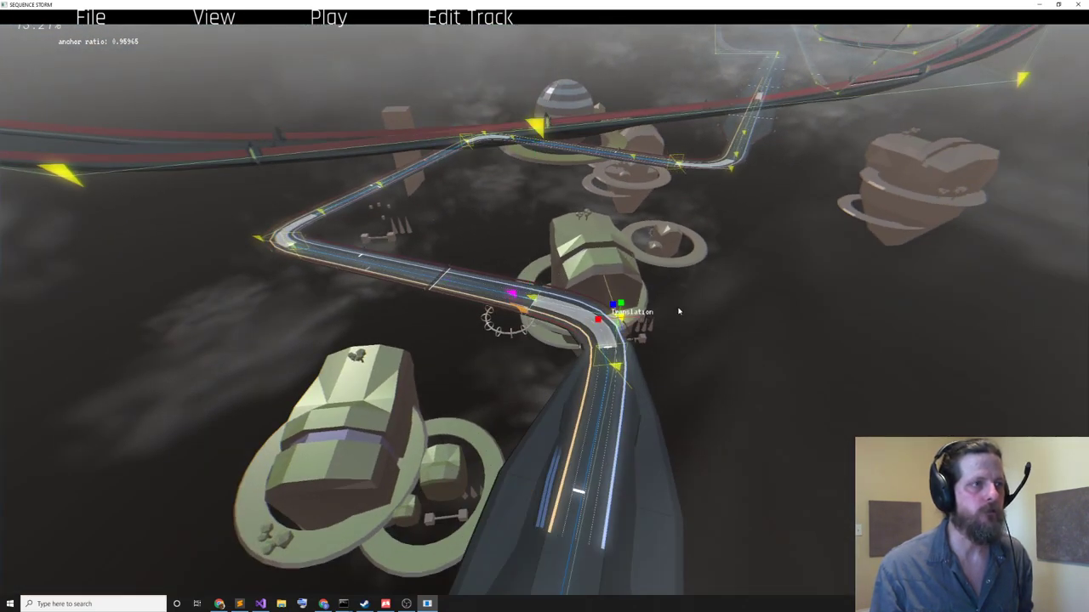
mouse_move(679, 311)
middle_down()
mouse_move(702, 312)
mouse_move(692, 307)
middle_up()
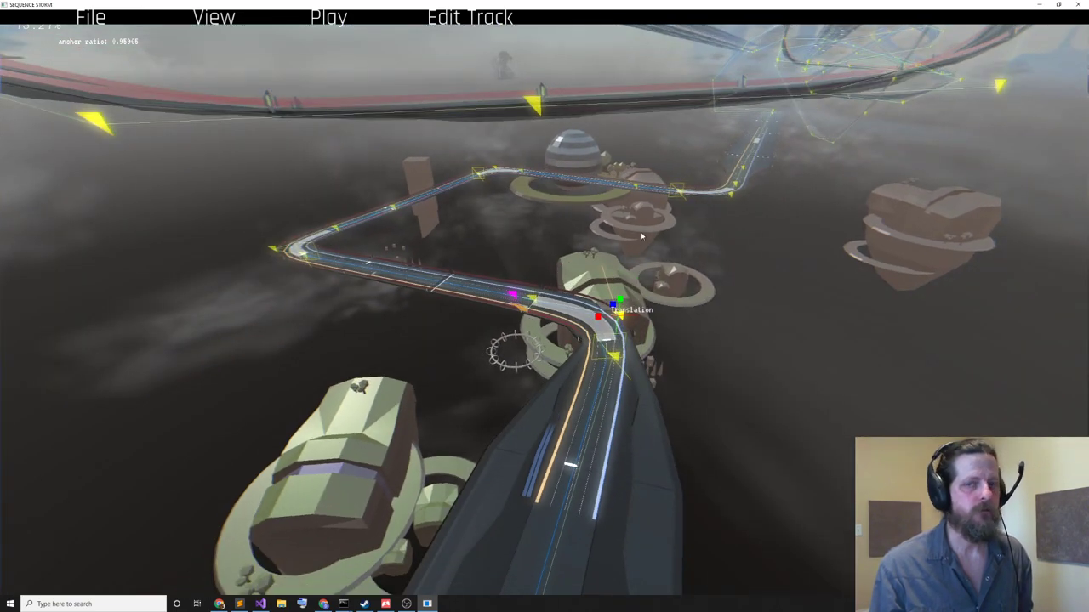
- Shift the middle control point of the red-walled upper track sideways and raise it slightly
click(534, 102)
drag(543, 108, 514, 117)
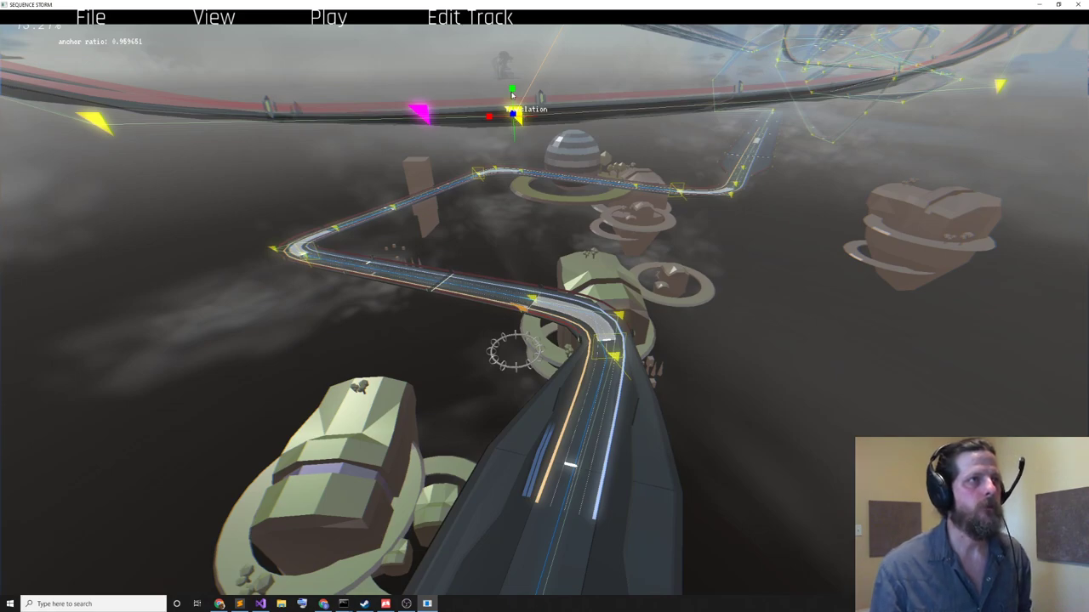
mouse_move(512, 93)
mouse_down()
mouse_move(513, 114)
mouse_move(513, 77)
mouse_move(512, 87)
mouse_up()
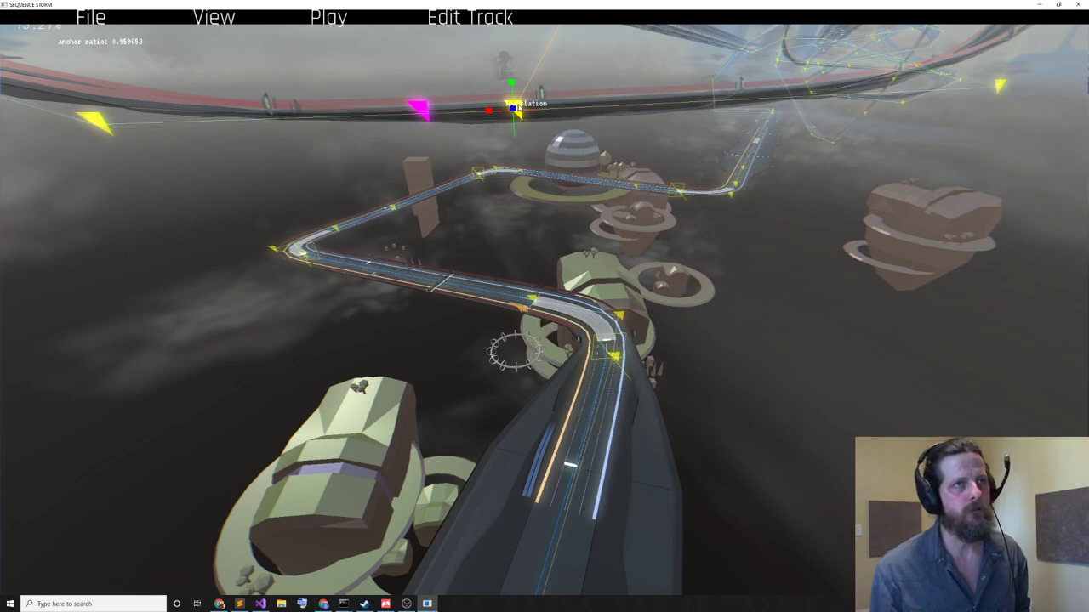
- Undo both control point moves, redo them, and undo them again
key(ctrl+z)
key(ctrl+z)
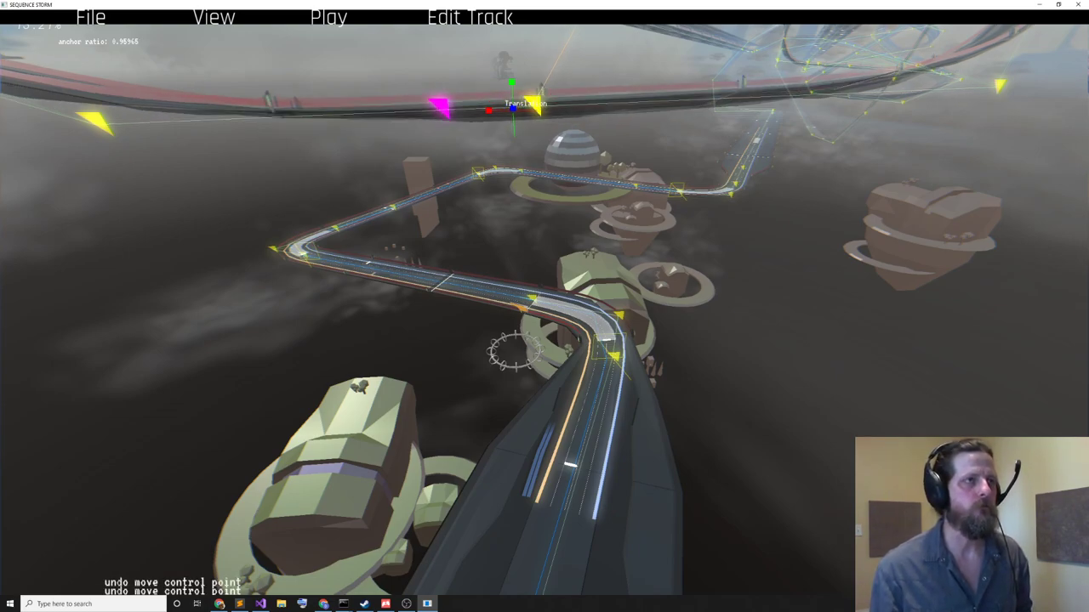
key(ctrl+y)
key(ctrl+y)
key(ctrl+y)
key(ctrl+z)
key(ctrl+z)
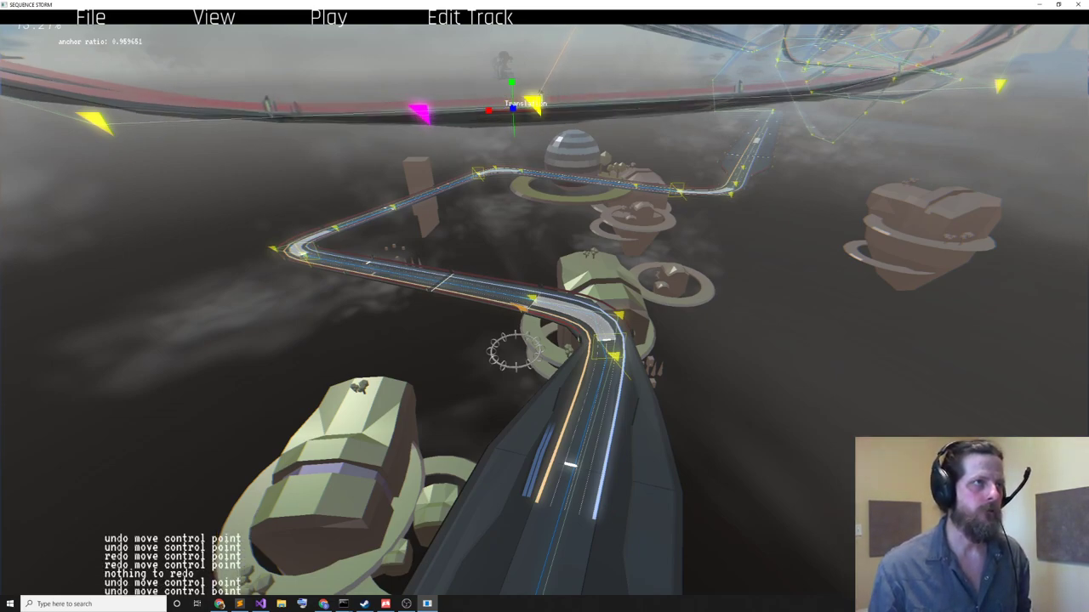
key(ctrl+z)
- Select the run of control points through the zigzag section and delete them
click(616, 316)
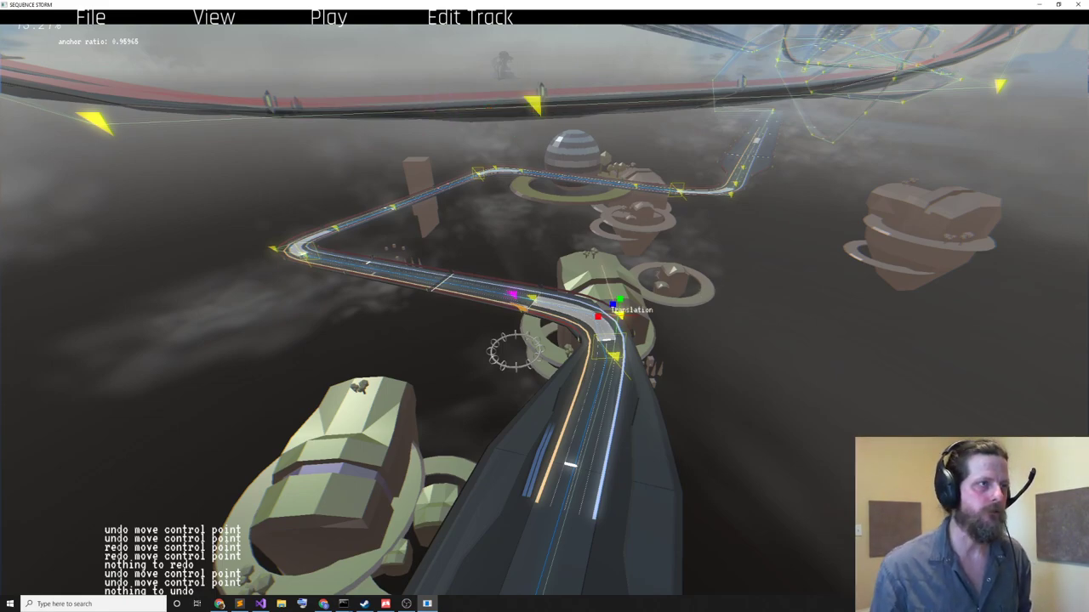
click(302, 249)
key(shift+Right)
key(shift+Right)
key(shift+Right)
key(shift+Right)
key(shift+Right)
key(shift+Right)
key(Delete)
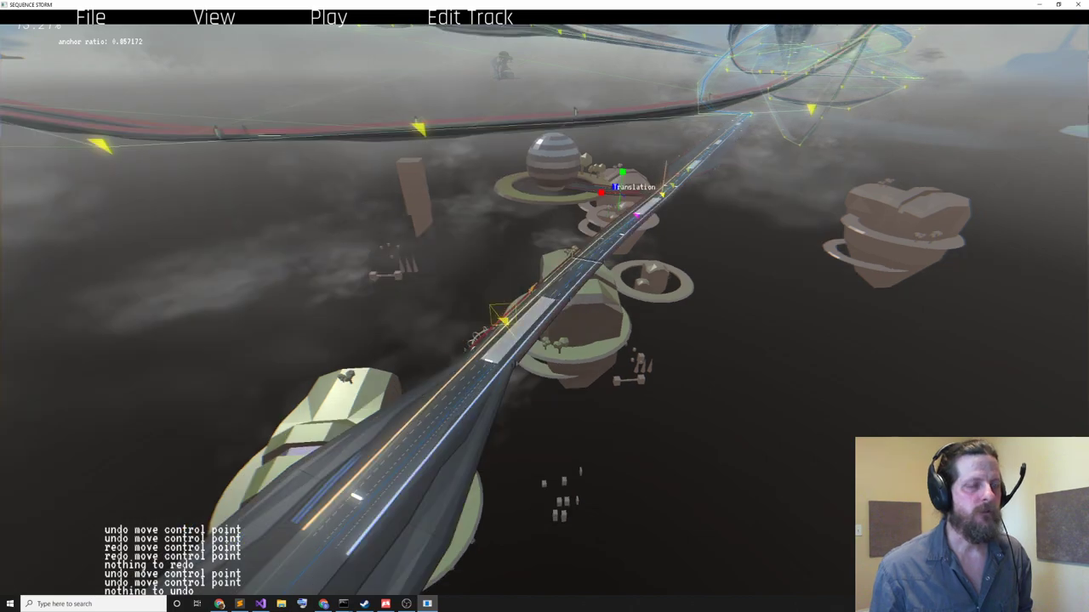
- Undo and redo the control point deletion, finishing with the zigzag section restored
key(ctrl+z)
key(ctrl+y)
key(ctrl+z)
key(ctrl+y)
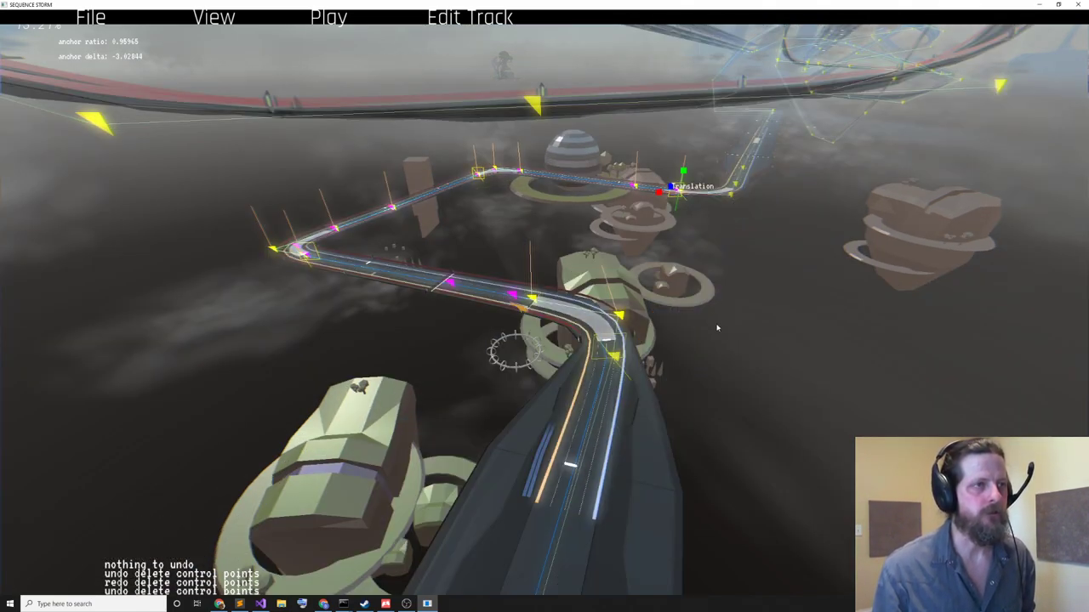
- Examine control points at several zigzag bends, including the anchor delta of the anchored points
click(618, 315)
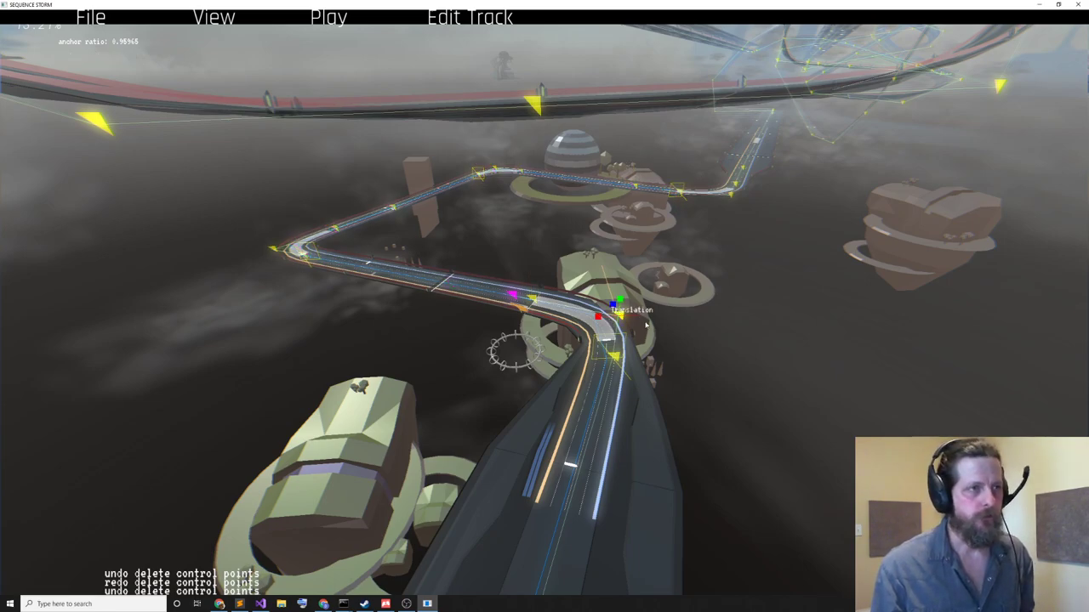
click(623, 352)
mouse_move(650, 341)
middle_down()
mouse_move(661, 362)
mouse_move(647, 350)
middle_up()
click(556, 160)
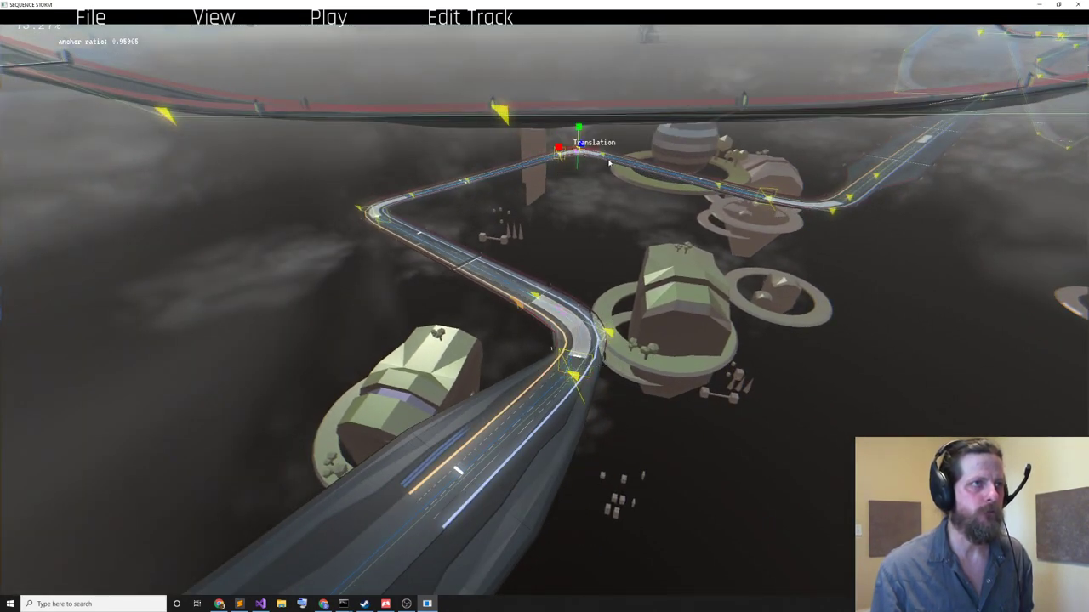
click(425, 230)
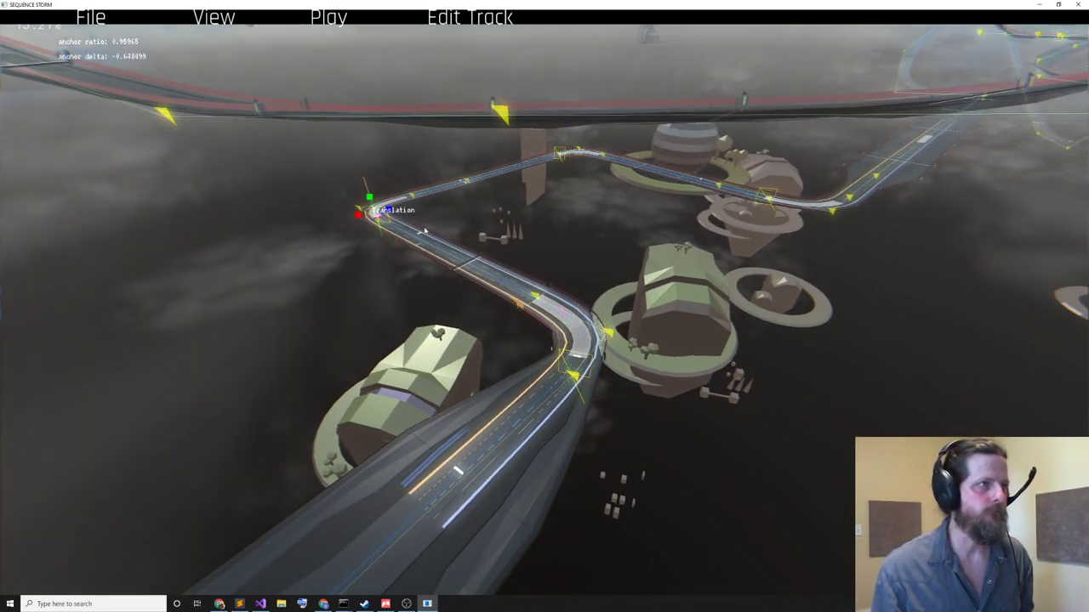
click(582, 380)
click(611, 333)
click(538, 297)
click(583, 379)
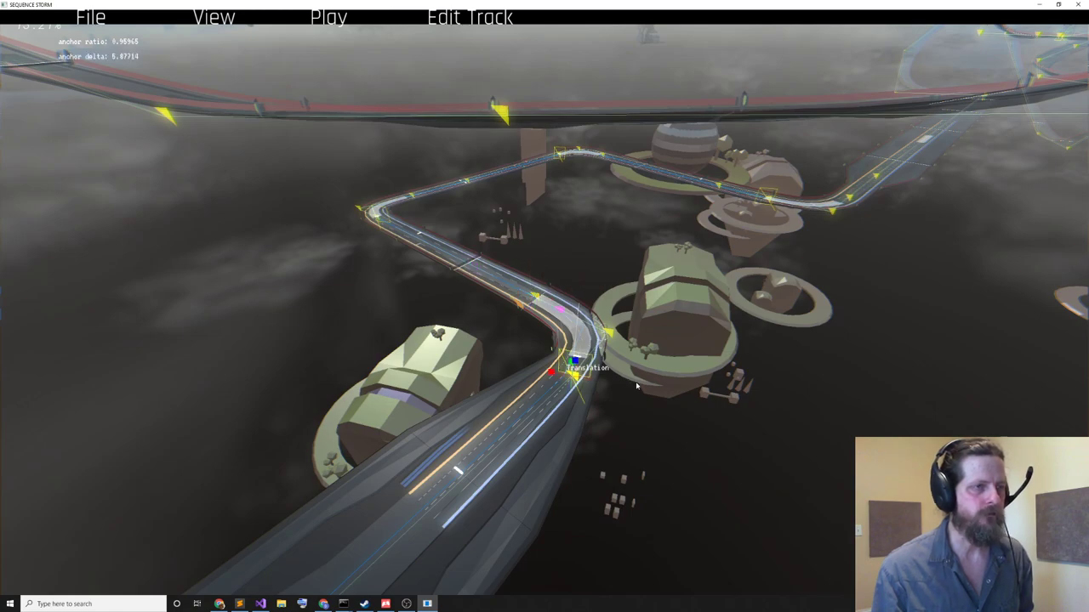
- Examine the entry, outer and exit control points that shape the nearest bend at close range
middle_drag(668, 385, 676, 356)
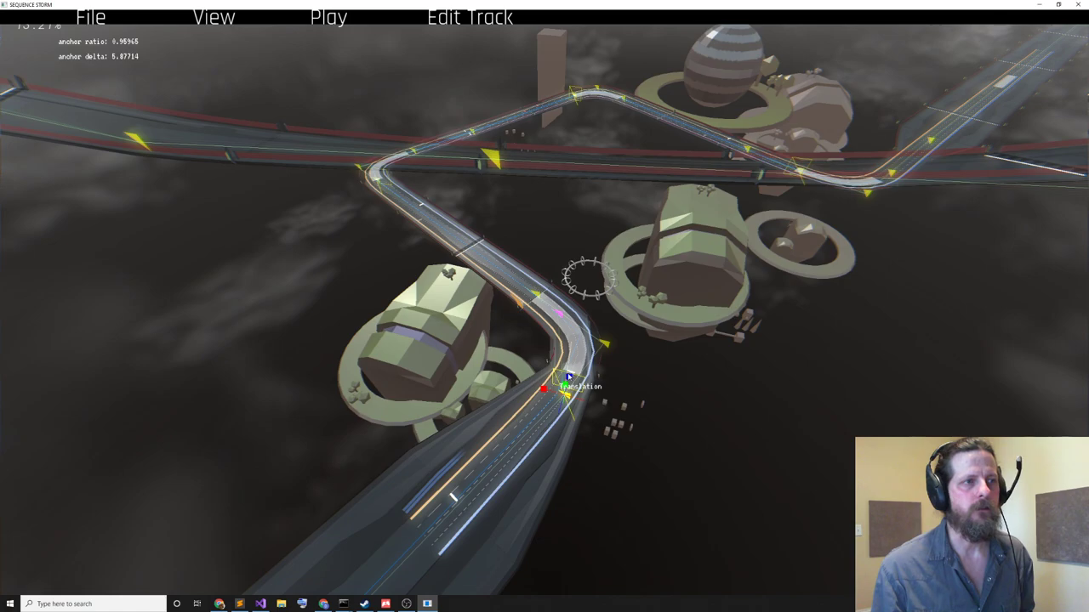
mouse_move(606, 385)
middle_down()
mouse_move(599, 374)
mouse_move(610, 413)
middle_up()
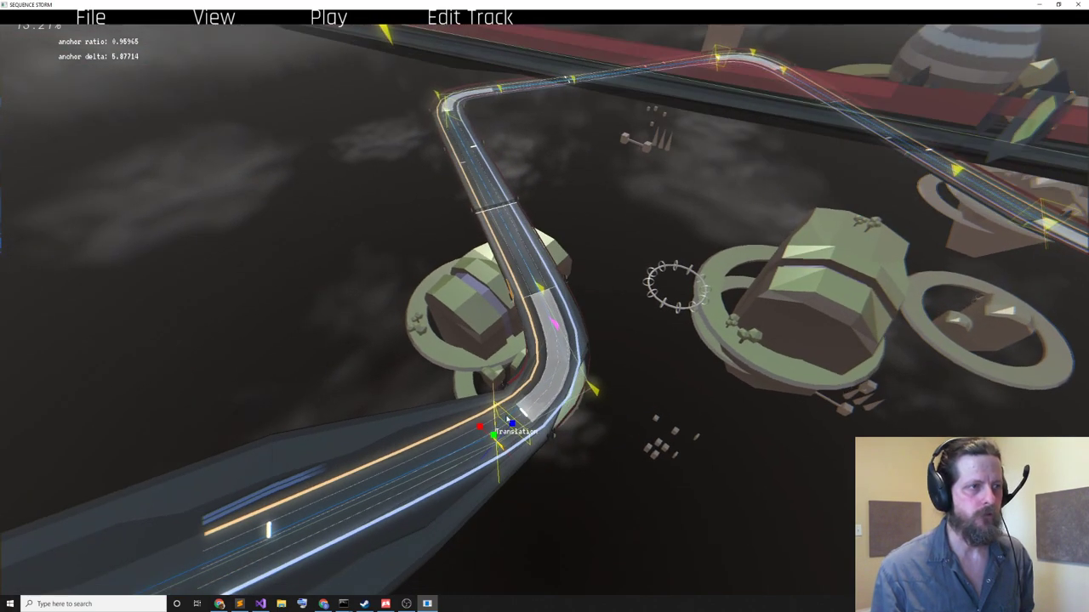
click(593, 390)
drag(593, 410, 505, 449)
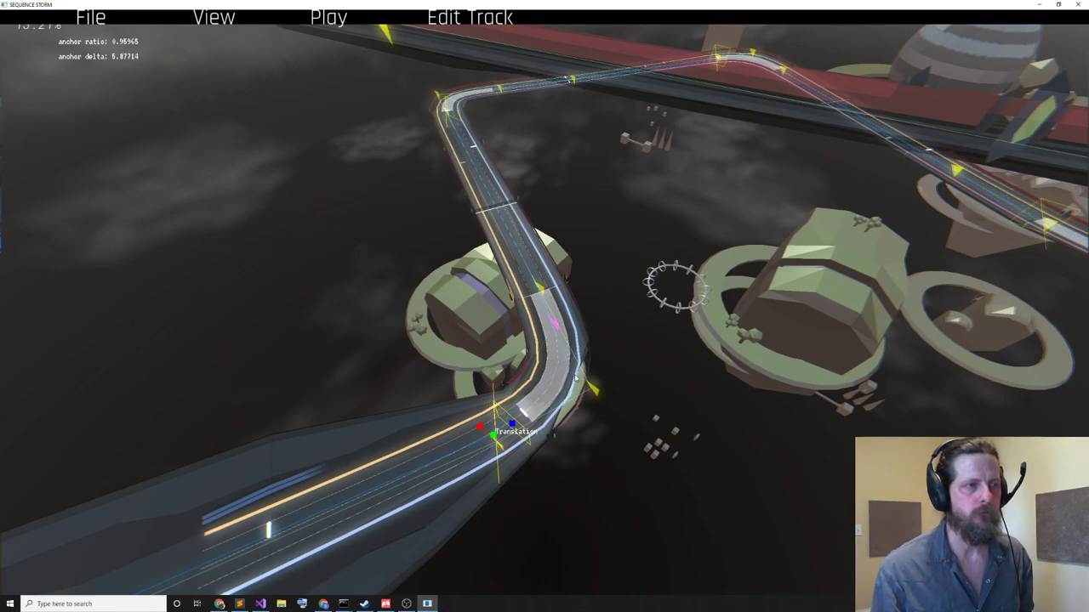
middle_drag(594, 395, 593, 383)
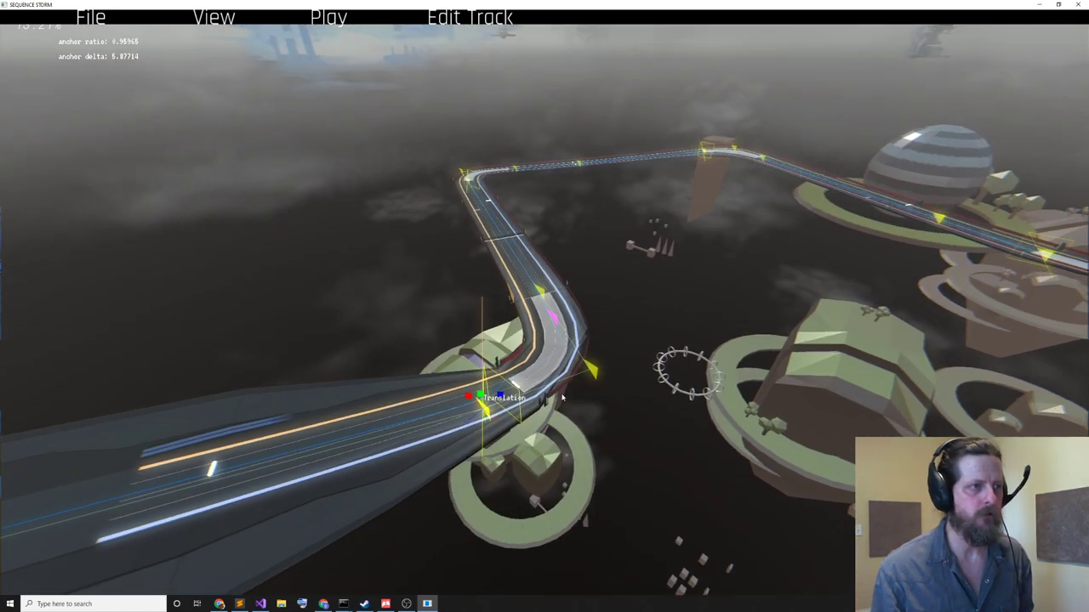
click(593, 374)
click(541, 294)
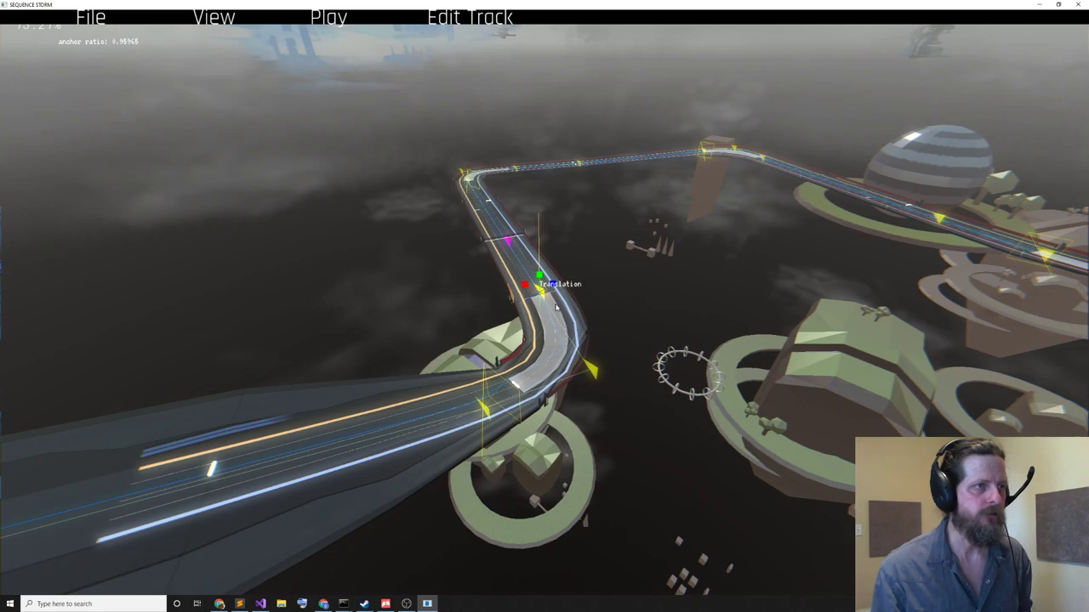
click(597, 377)
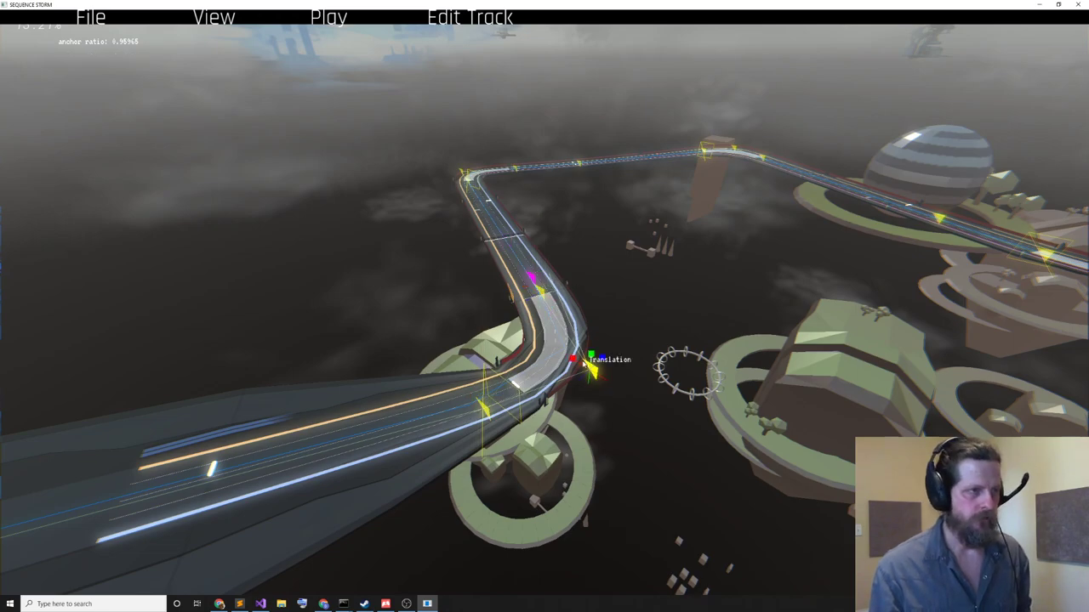
click(593, 381)
- Turn the anchor off and back on with the nearest bend's entry control point selected
click(485, 410)
key(a)
scroll(484, 410, down, 1)
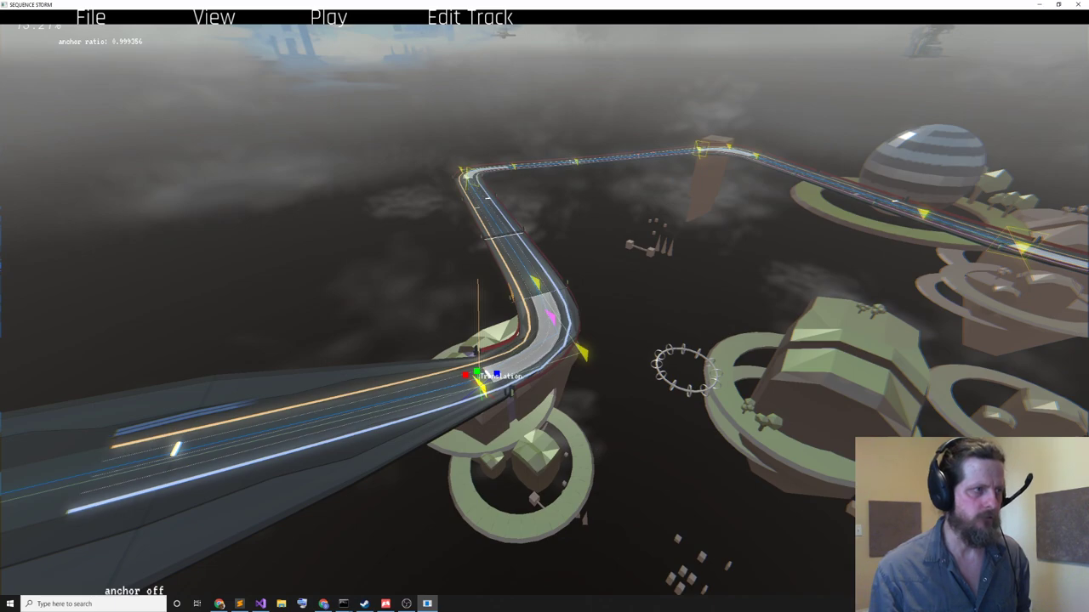
key(a)
middle_drag(573, 428, 583, 420)
scroll(589, 373, down, 2)
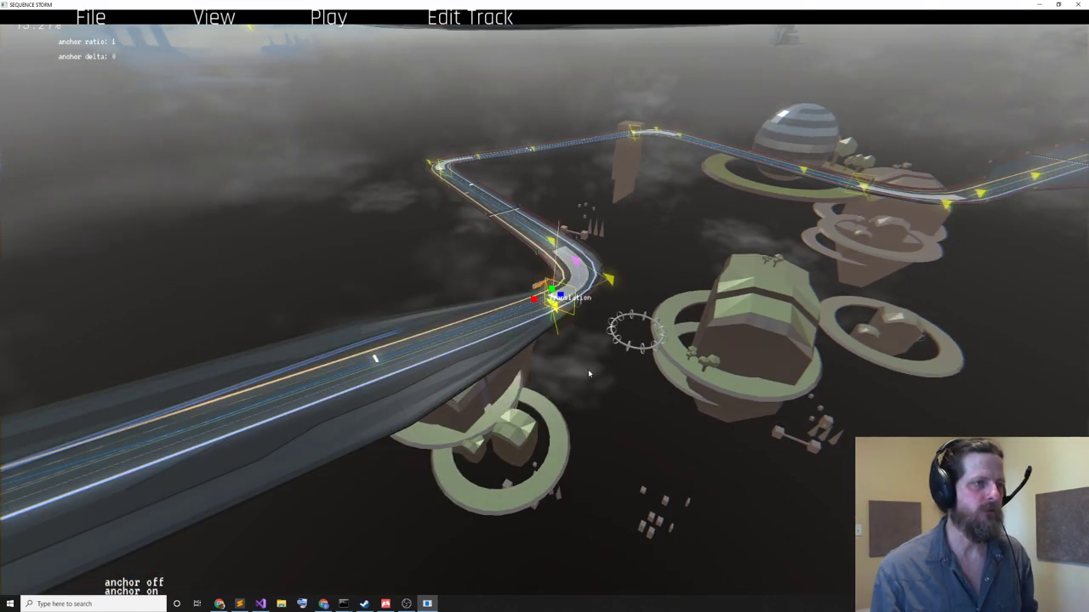
- Play the track in autoplay from the stretch before the nearest bend, pause it, and return to track editing
right_drag(606, 315, 453, 258)
scroll(584, 313, up, 3)
scroll(584, 317, down, 5)
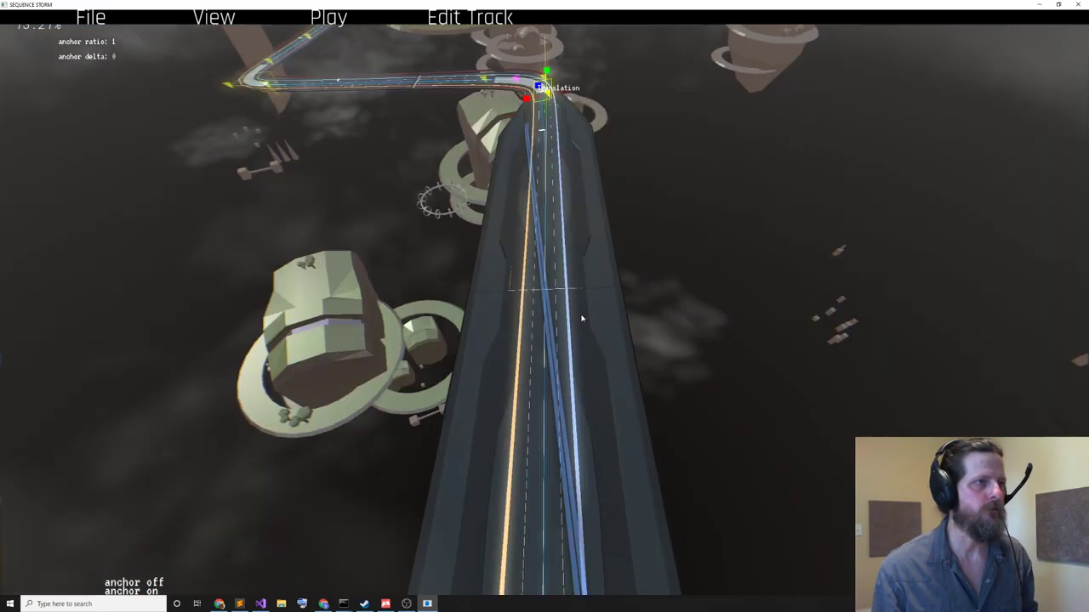
key(space)
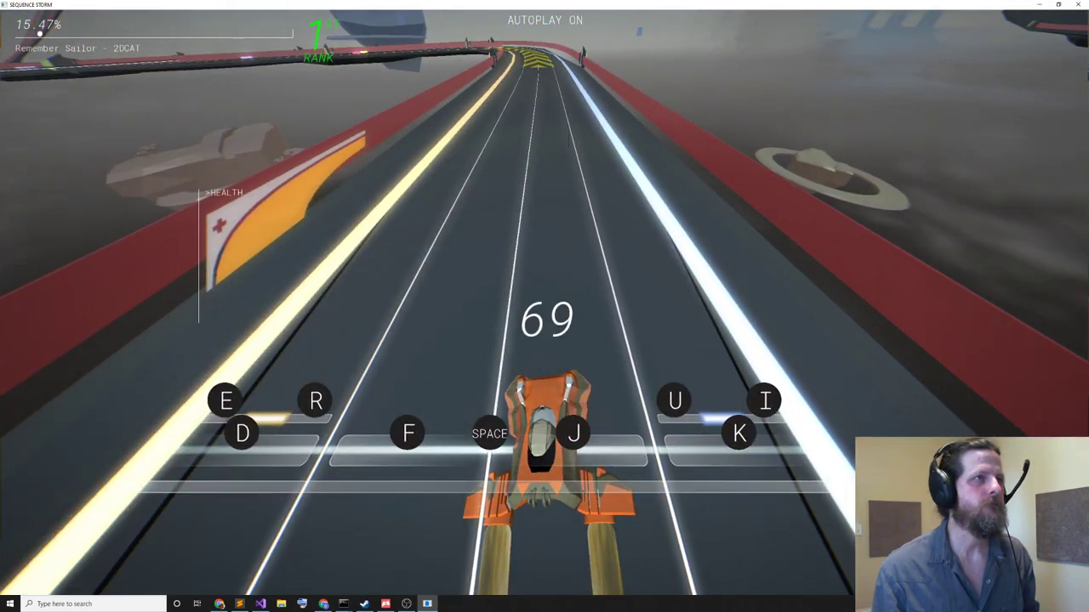
key(Escape)
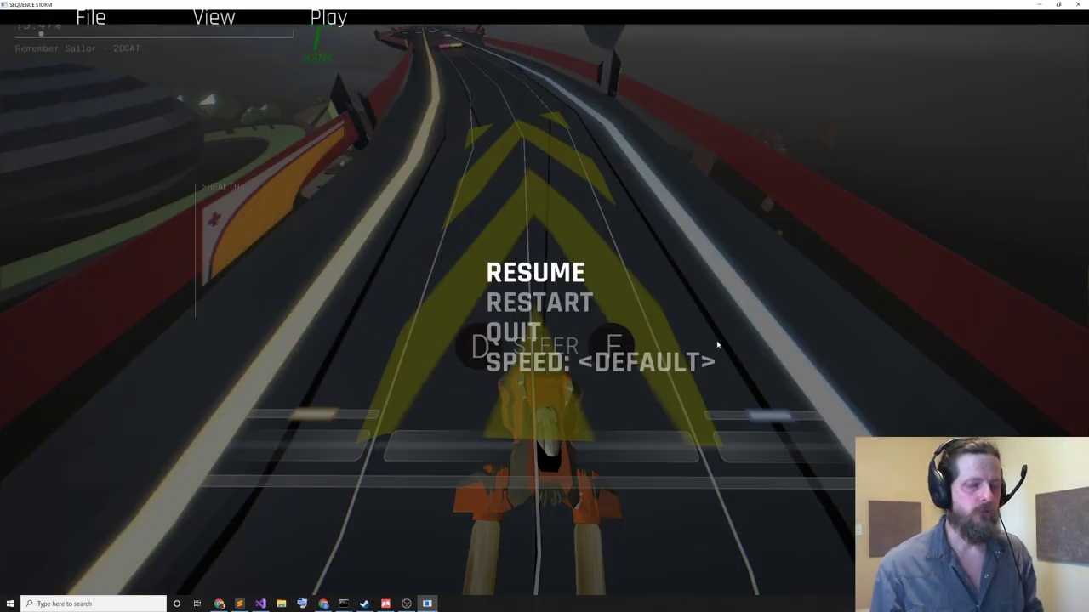
key(Tab)
- Examine the control points of the steep track stretch leading into the first zigzag bend
middle_drag(656, 344, 622, 312)
scroll(459, 282, up, 8)
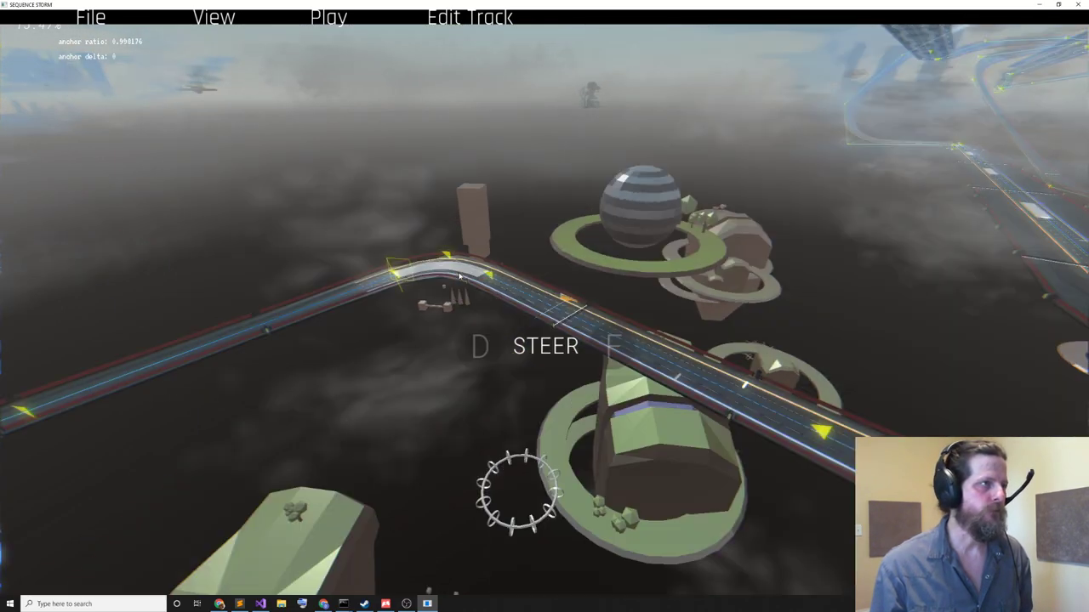
scroll(459, 282, up, 6)
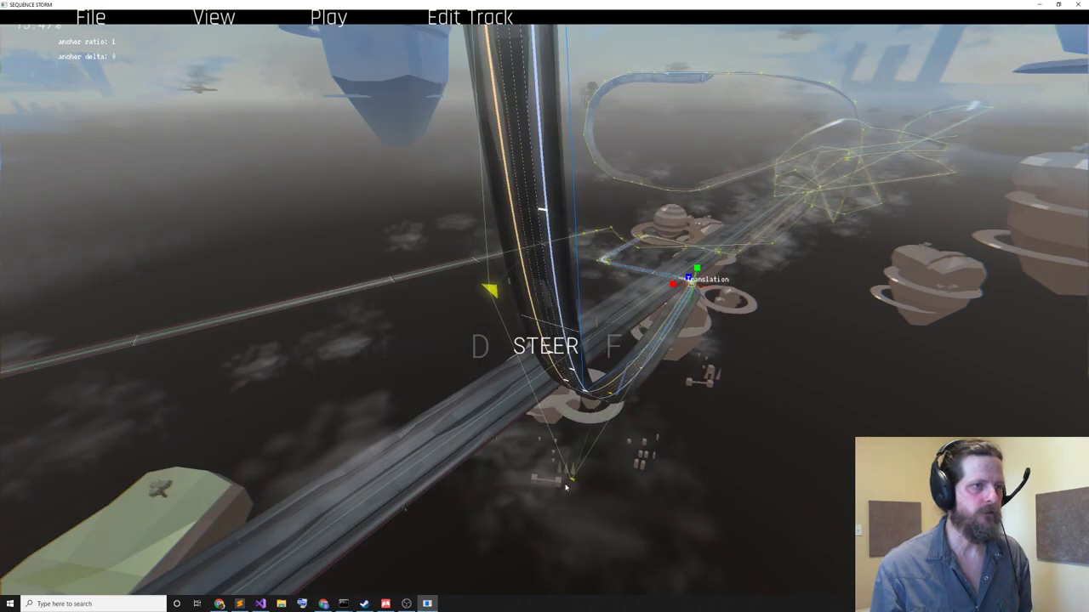
click(569, 480)
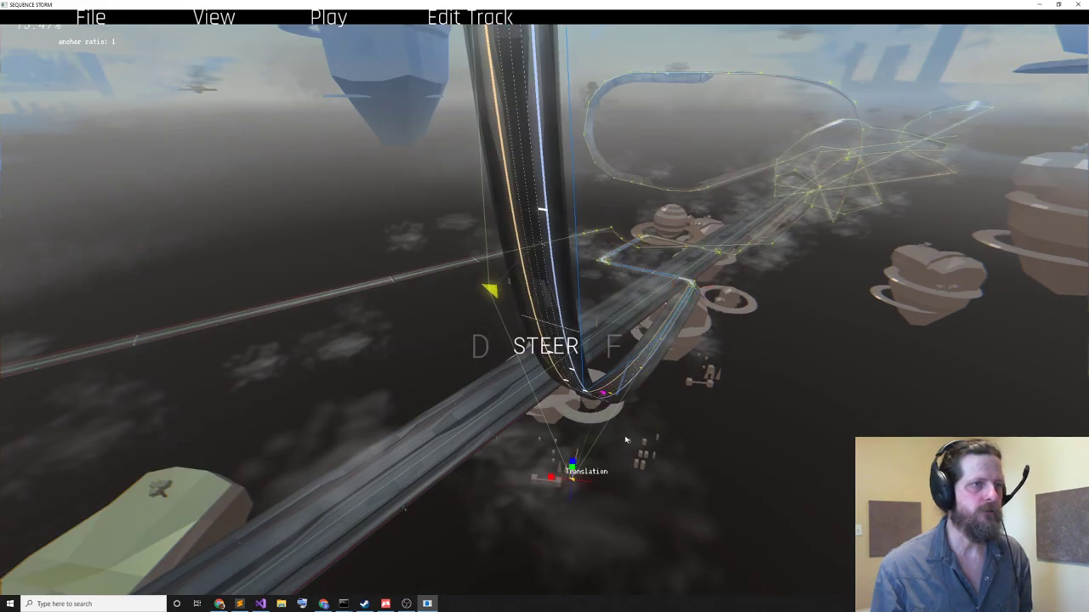
scroll(688, 355, up, 5)
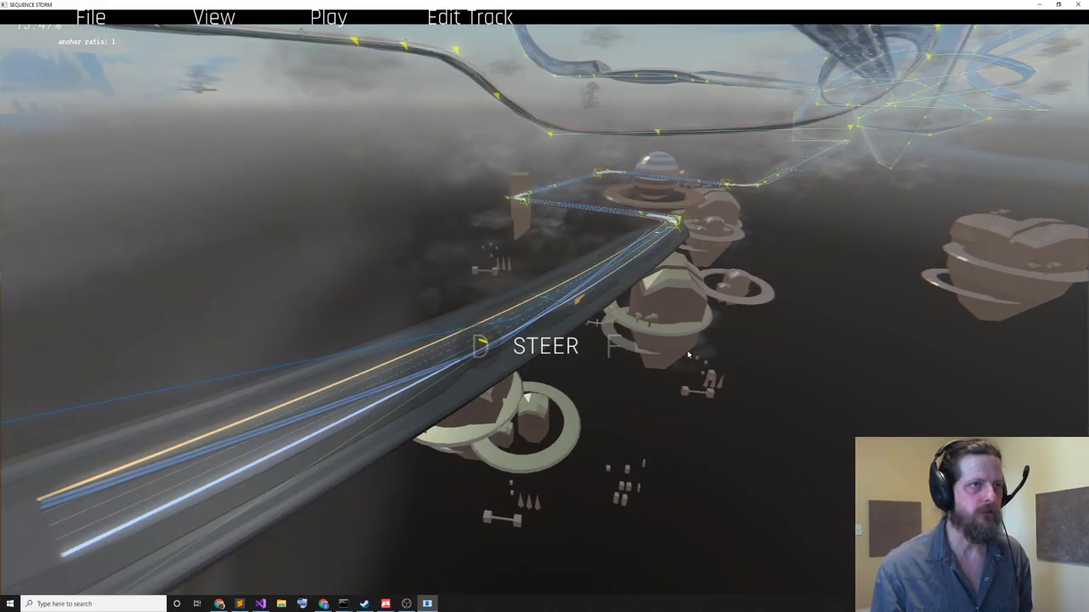
scroll(688, 355, up, 2)
right_drag(688, 355, 512, 226)
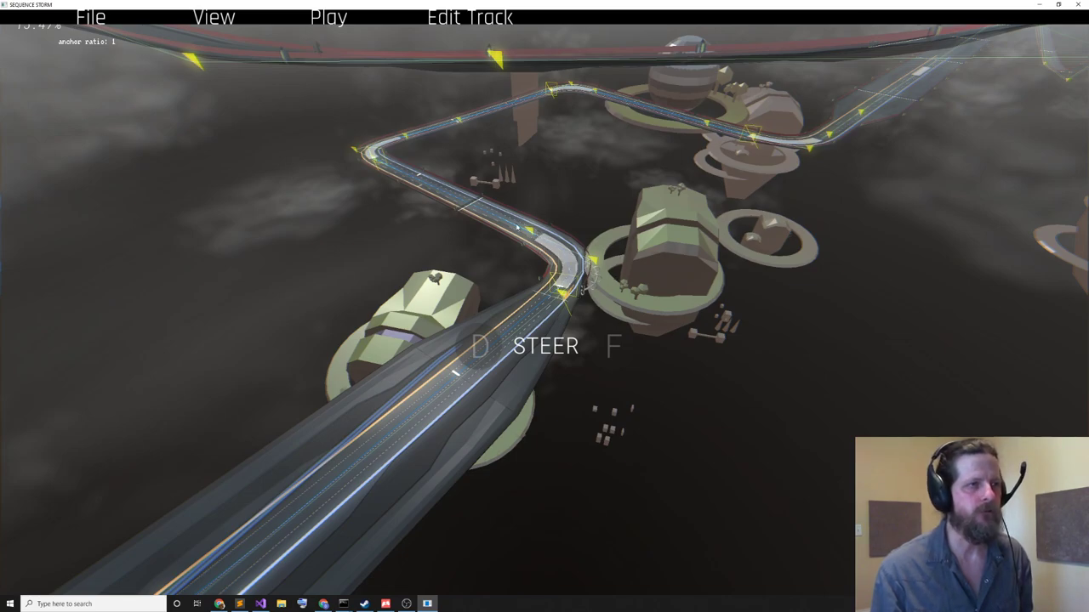
- Examine the successive zigzag bends and the anchored control point at the entry of the bend beyond the striped planet
scroll(582, 277, up, 4)
scroll(582, 277, down, 3)
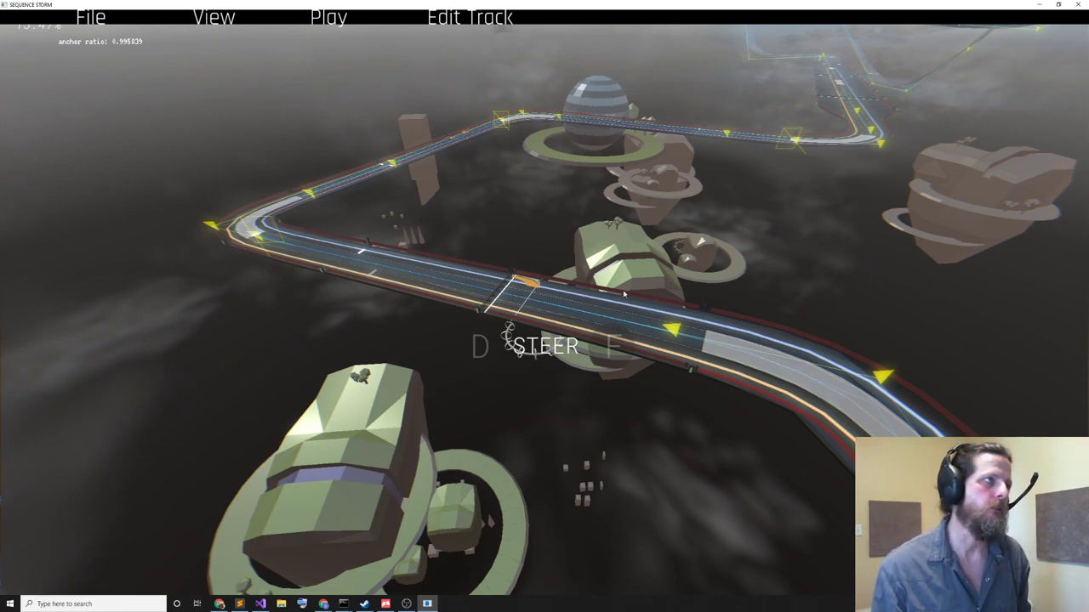
scroll(628, 303, up, 5)
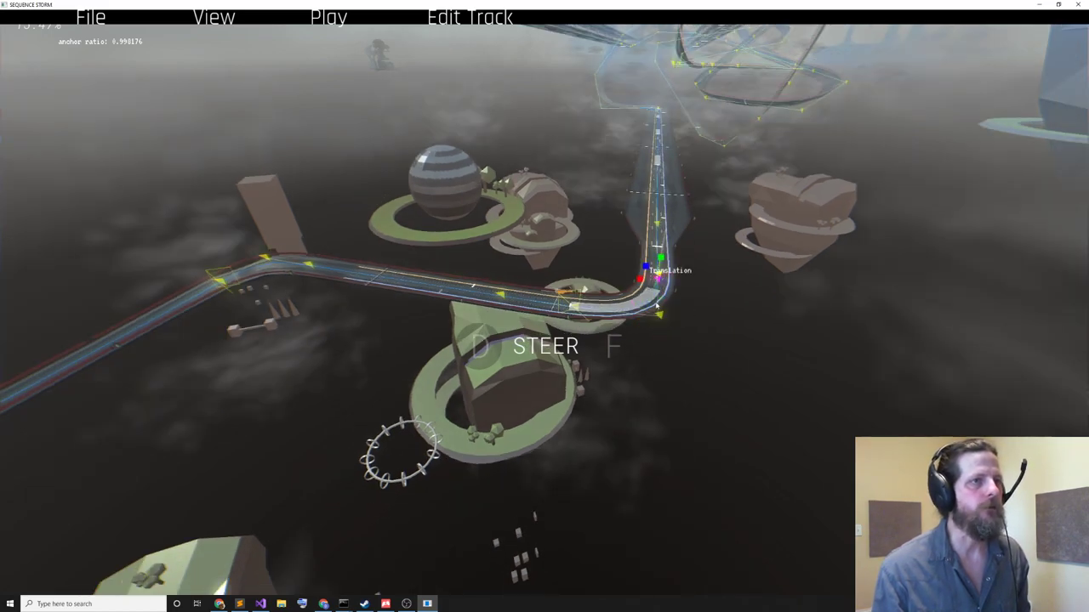
click(570, 314)
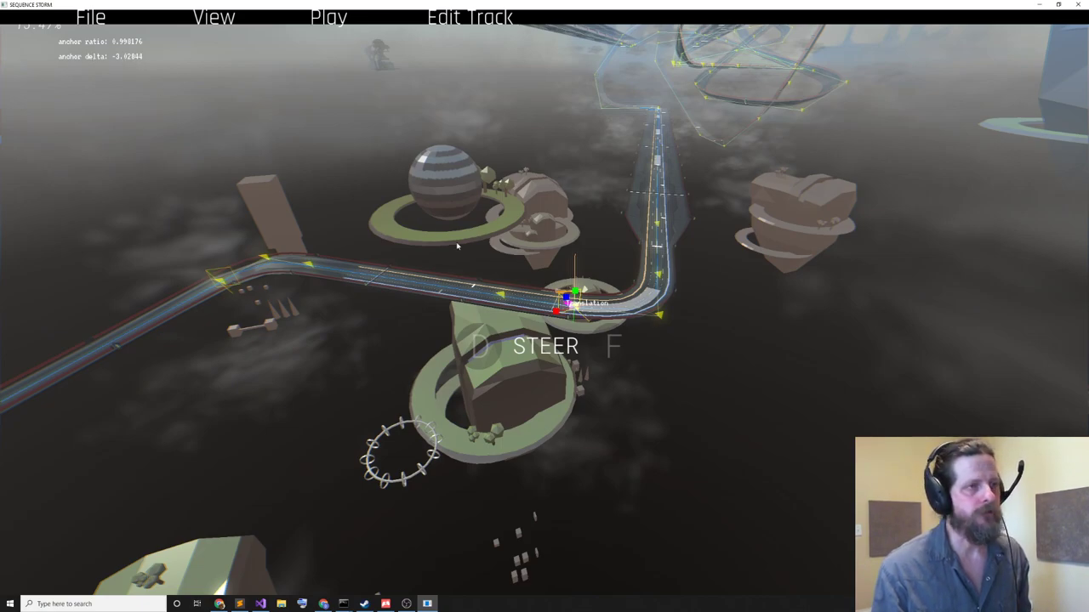
scroll(577, 308, up, 6)
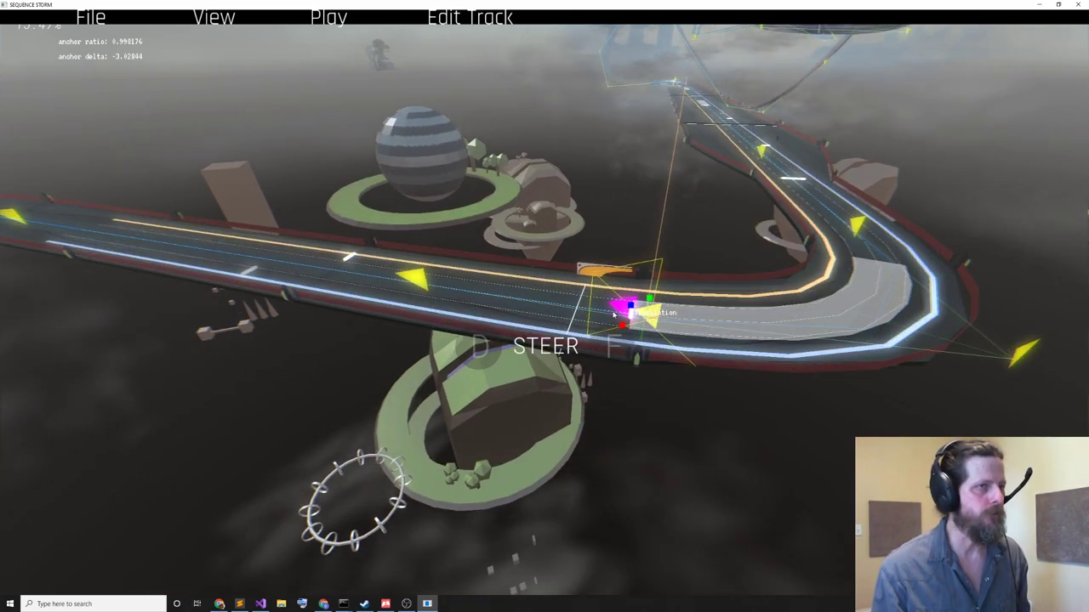
scroll(614, 314, down, 3)
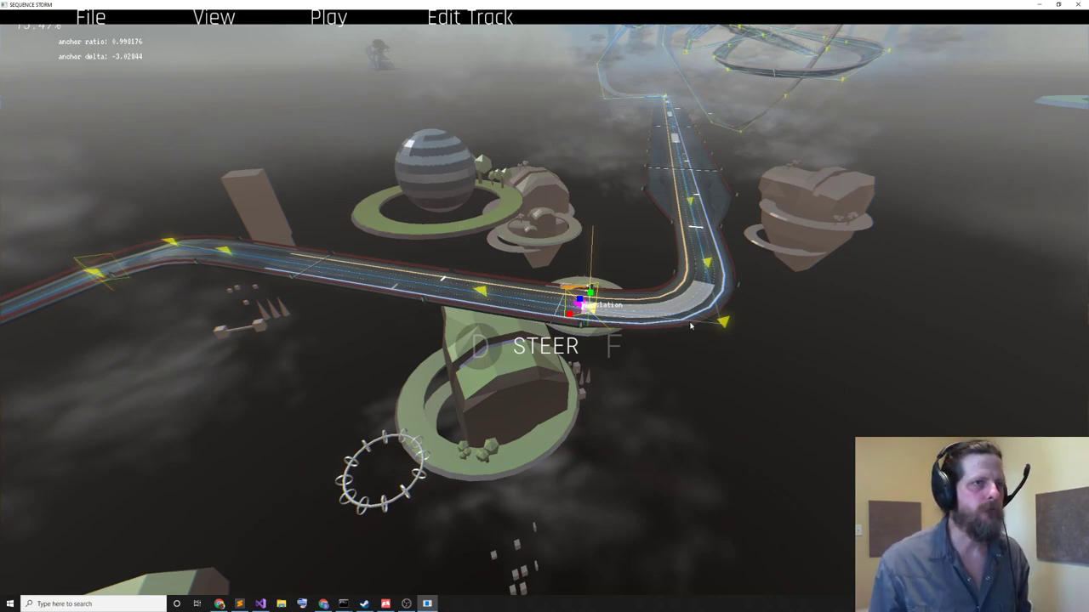
- Try to move the anchored control point at the nearest bend's entry sideways, and undo the move
scroll(683, 330, down, 2)
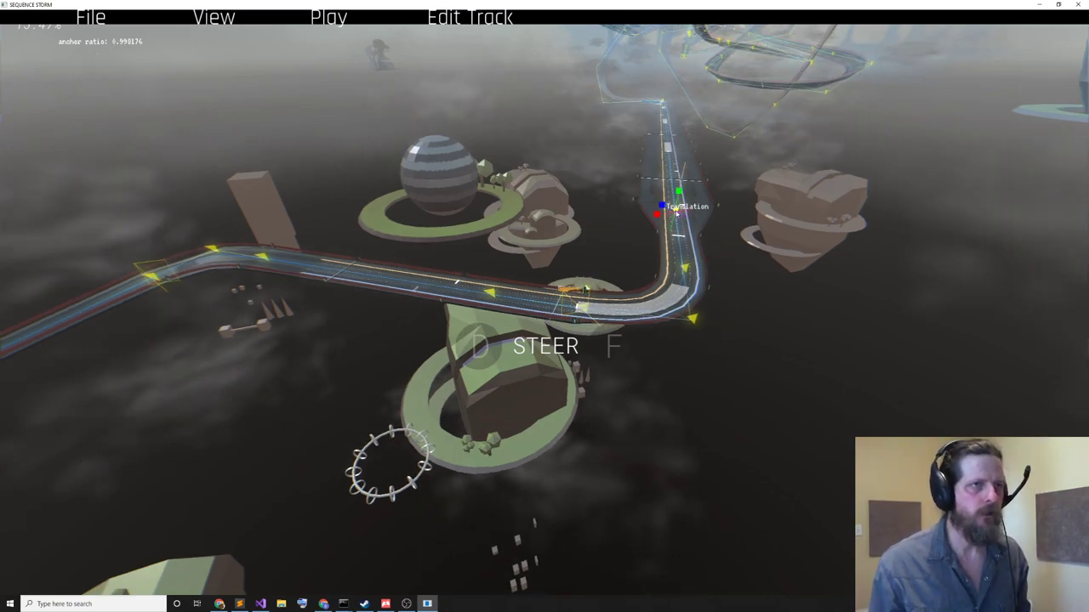
drag(632, 308, 946, 365)
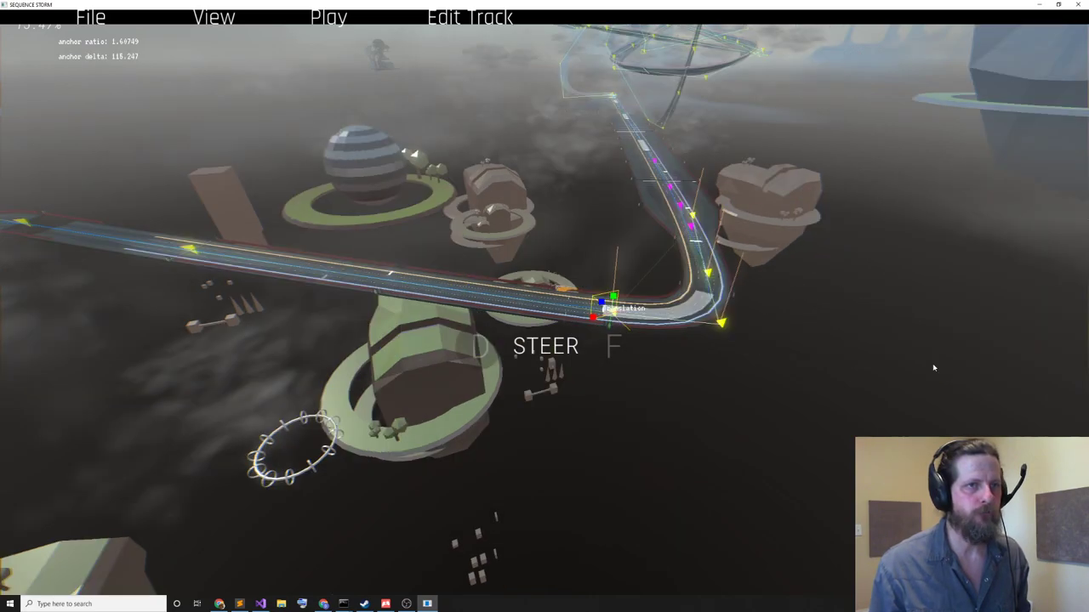
scroll(569, 317, down, 2)
scroll(570, 317, up, 1)
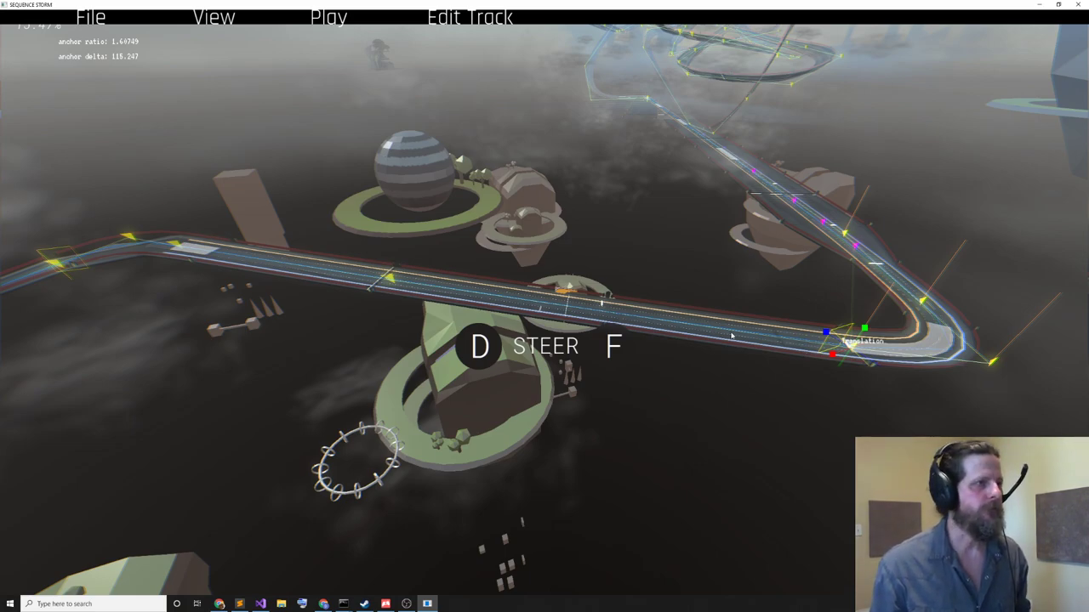
key(ctrl+z)
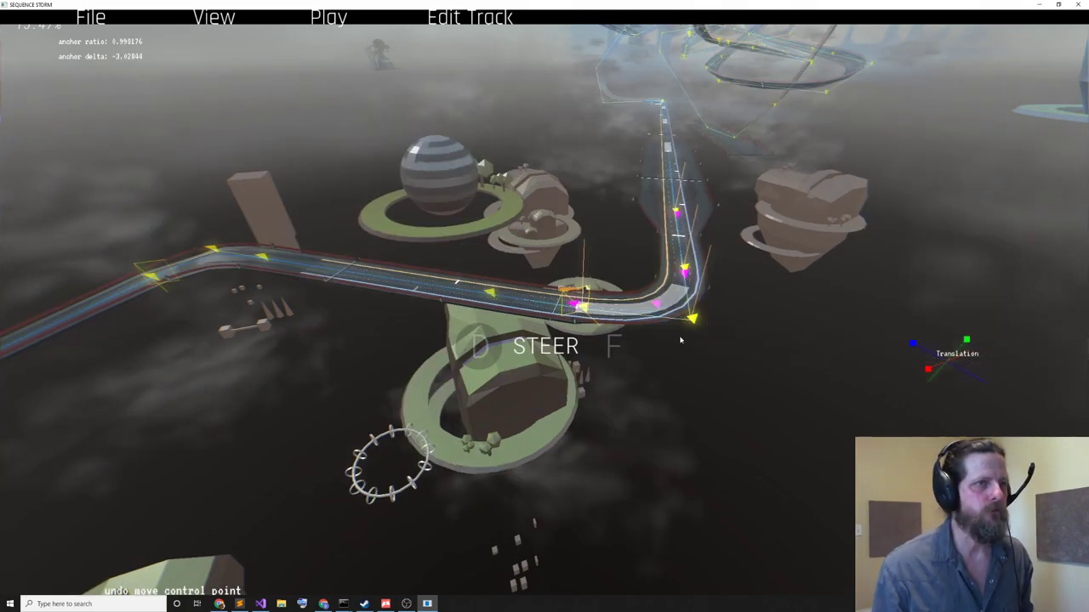
- Reselect the nearest bend's anchored entry control point and try shifting it again before undoing the changes
click(693, 318)
click(583, 306)
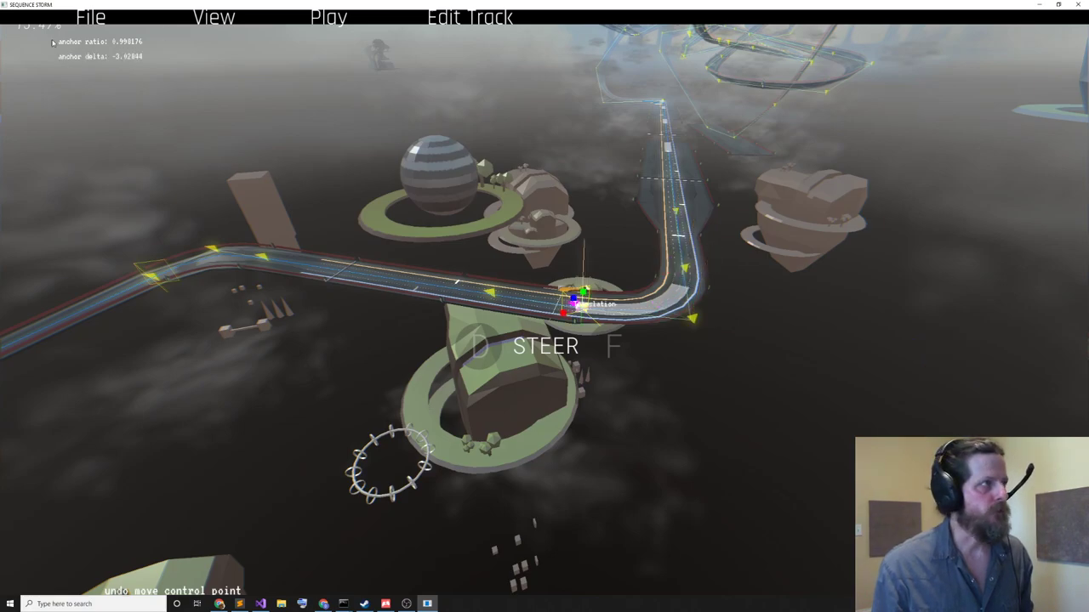
key(ctrl+z)
key(ctrl+z)
key(ctrl+z)
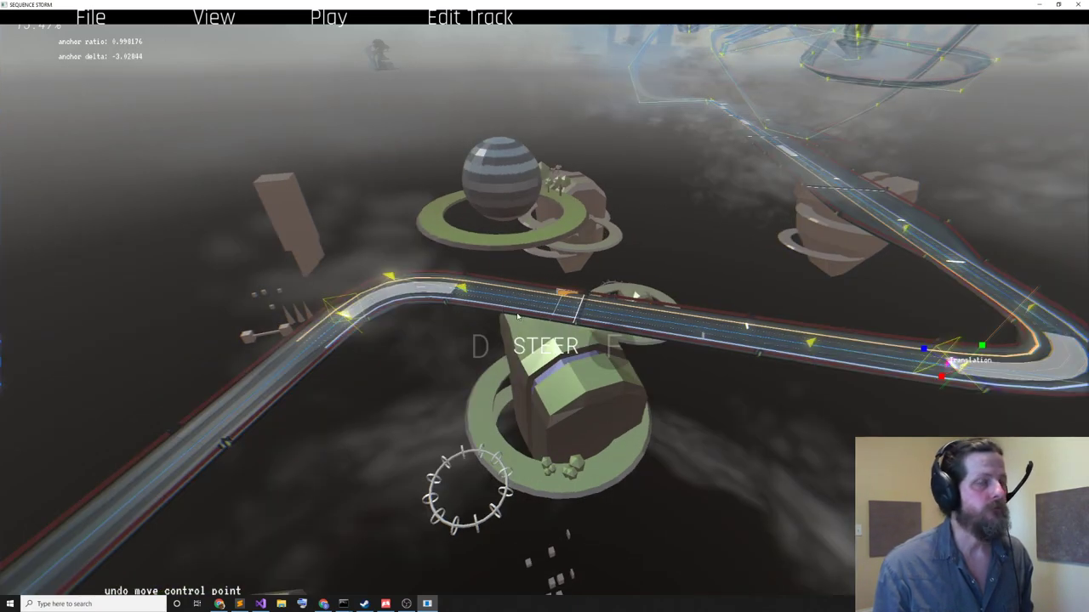
- Paste the copied zigzag track section onto the straight stretch and select its first control point in Orientation mode
key(w)
key(d)
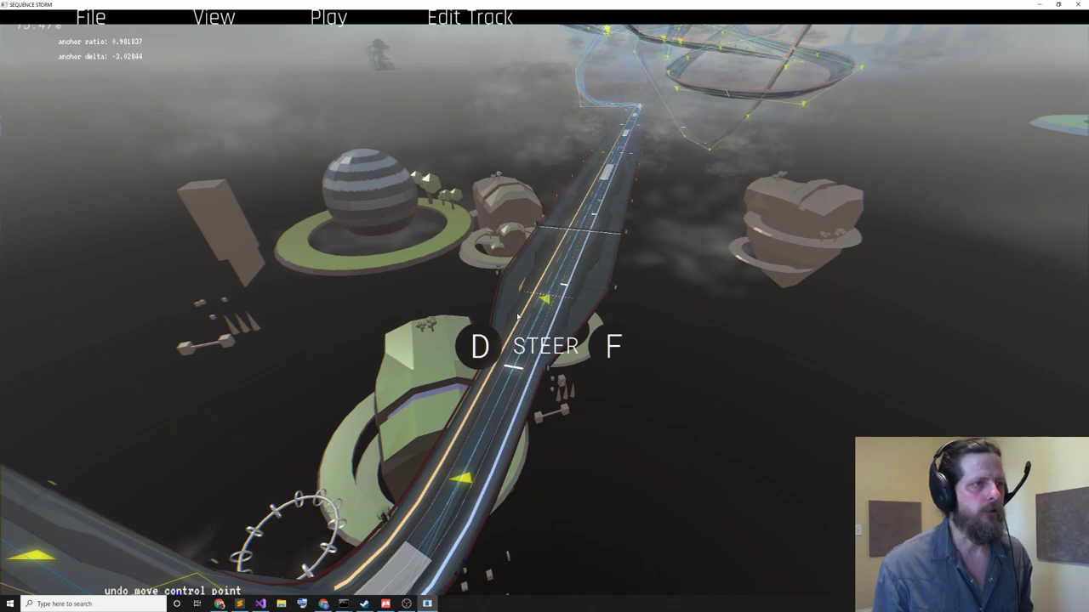
key(s)
key(a)
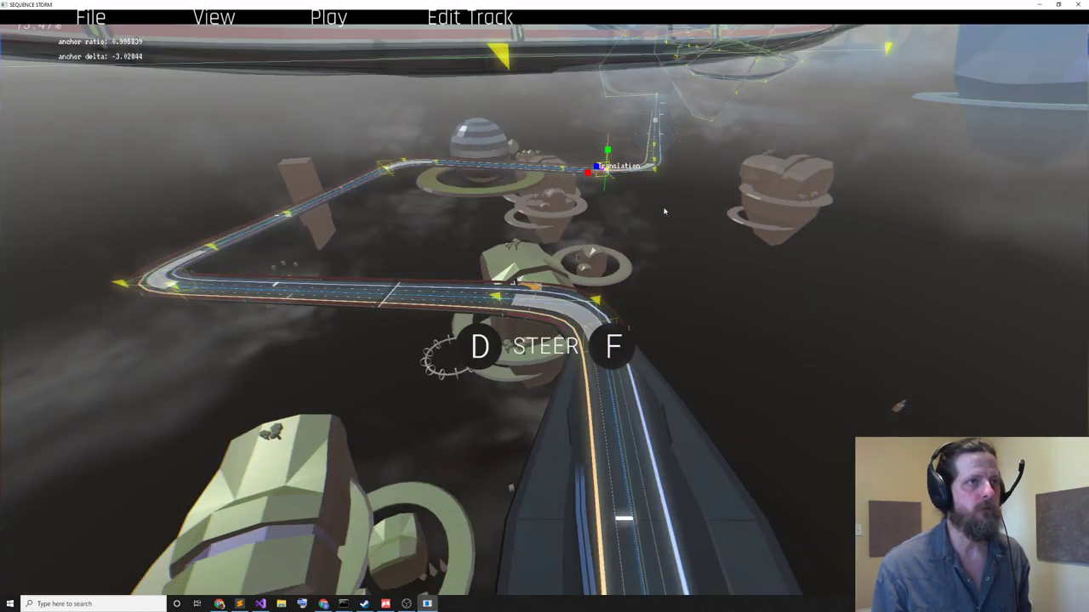
key(Tab)
key(Tab)
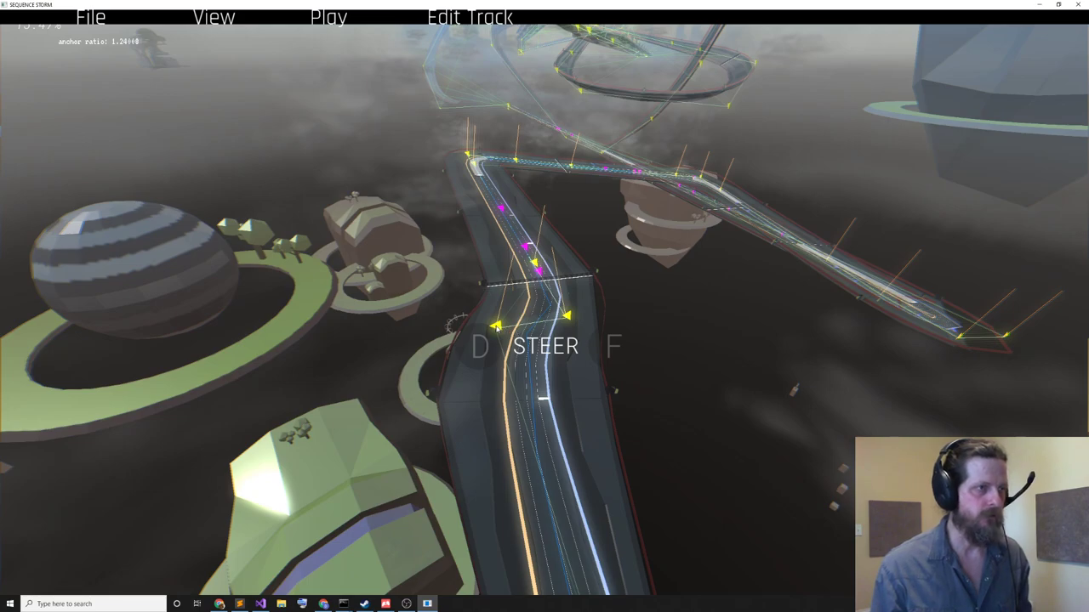
click(498, 331)
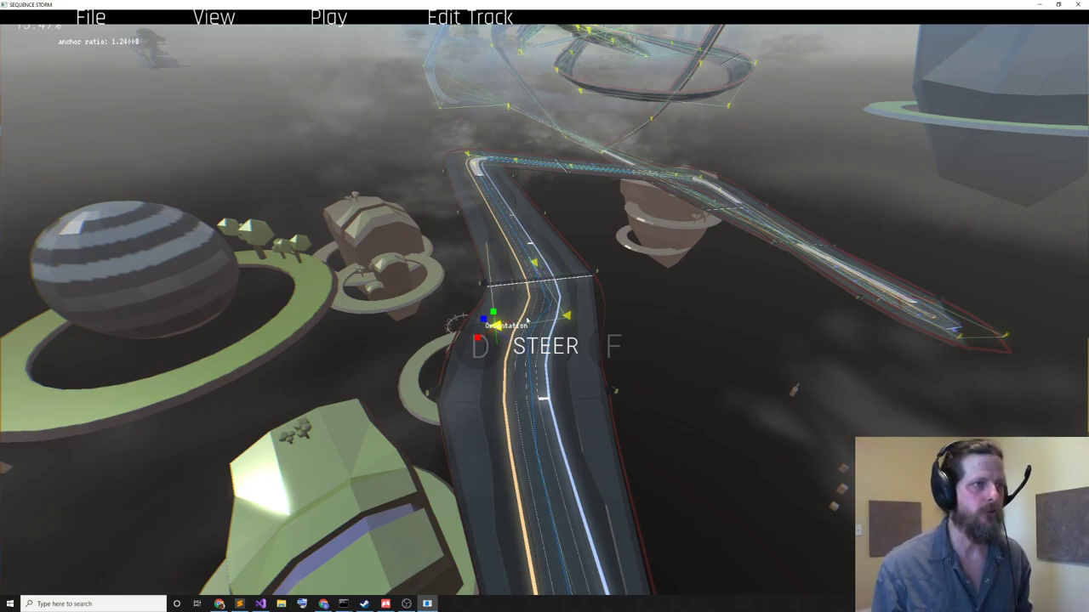
- Undo the control point rotation and the paste of the zigzag section, and redo the paste
key(ctrl+z)
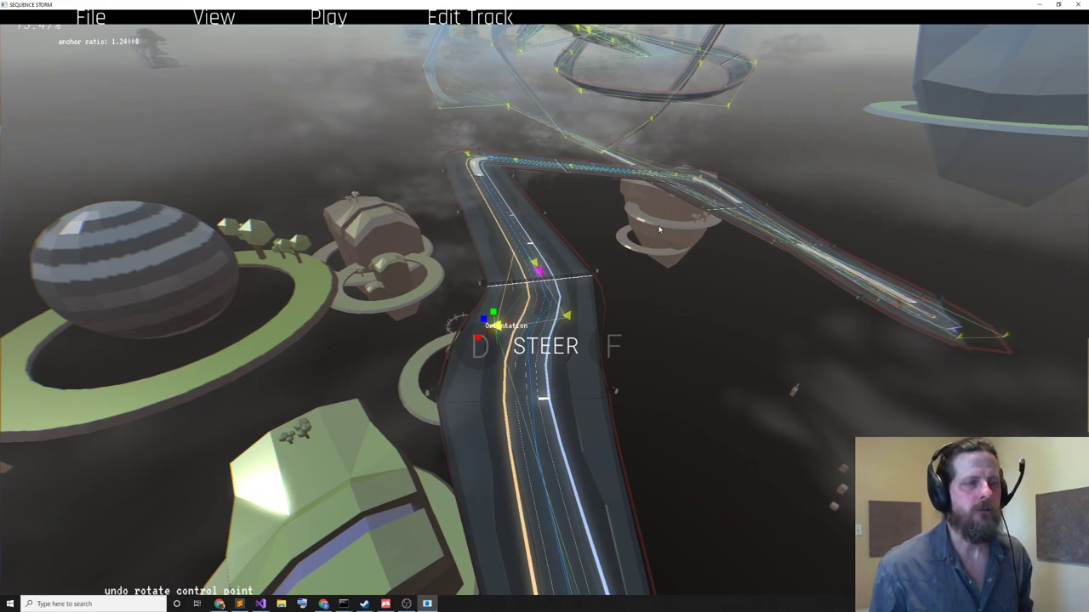
key(ctrl+z)
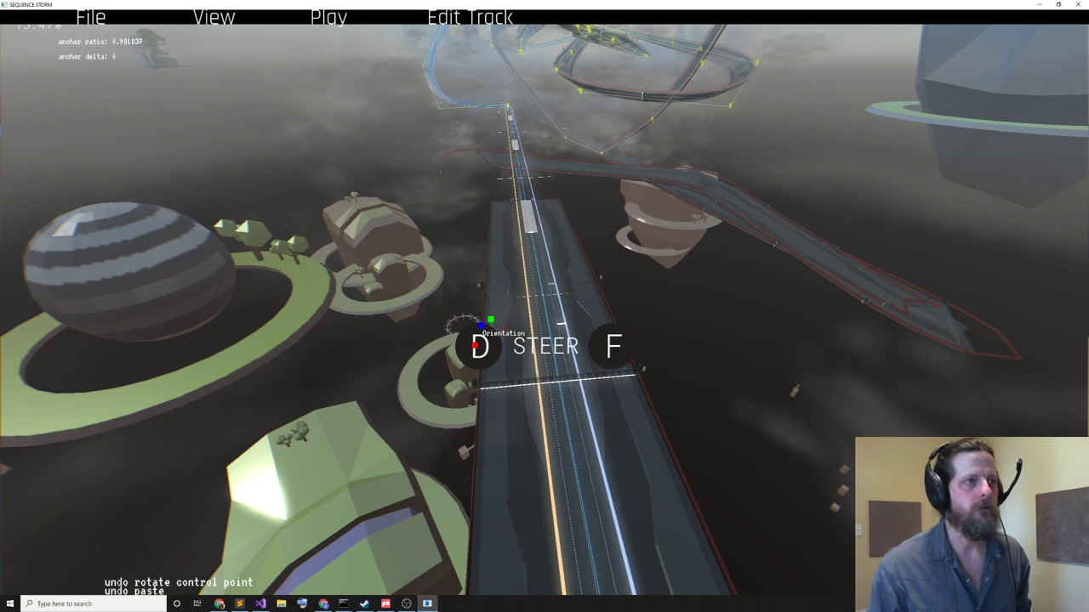
key(ctrl+y)
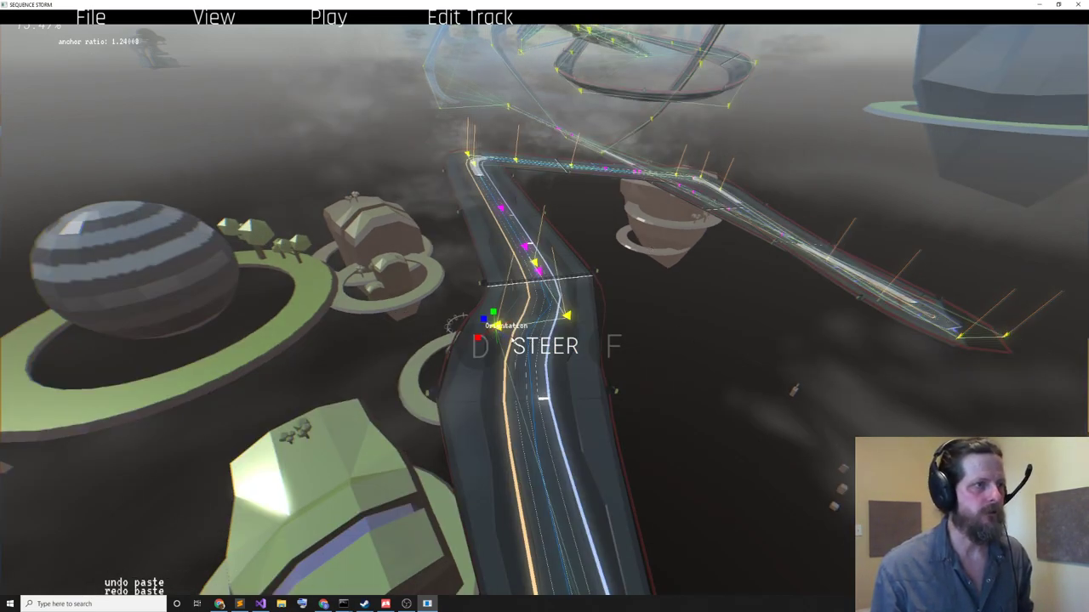
- Rotate the first control point of the pasted section so the zigzag track swings around past the striped planet
drag(494, 314, 528, 317)
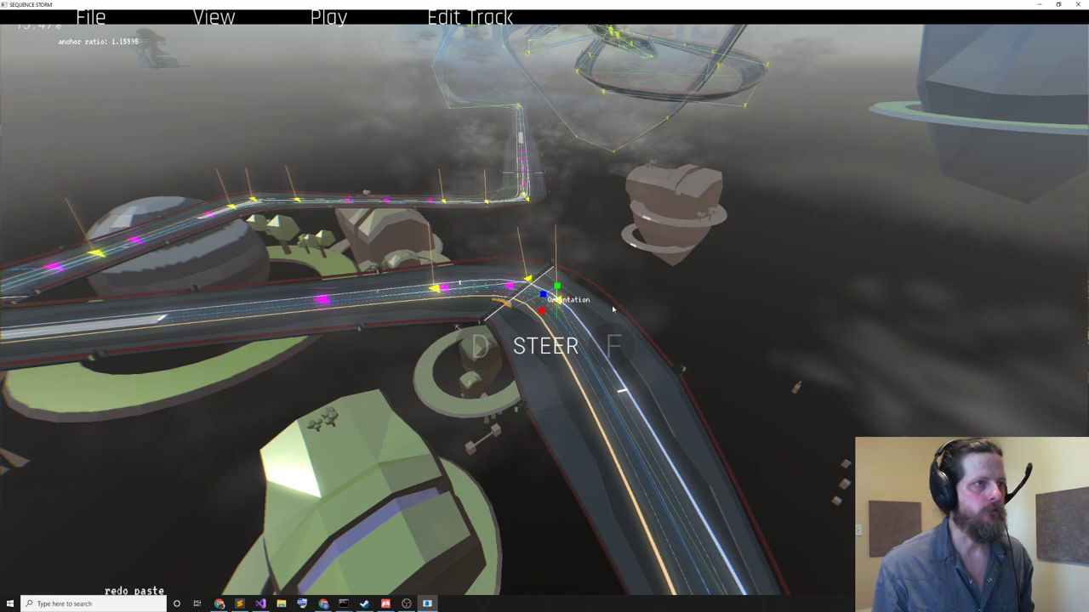
middle_drag(612, 310, 559, 299)
drag(555, 295, 559, 296)
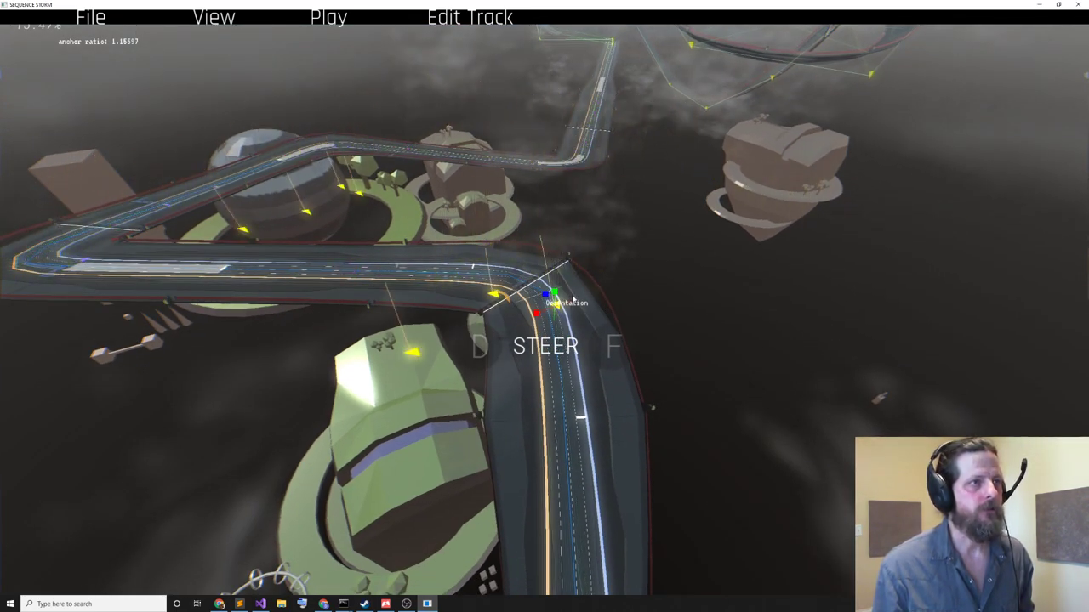
- Rotate the control point at the pasted section's first bend, both without and with Slide Mode turned on
drag(555, 292, 611, 311)
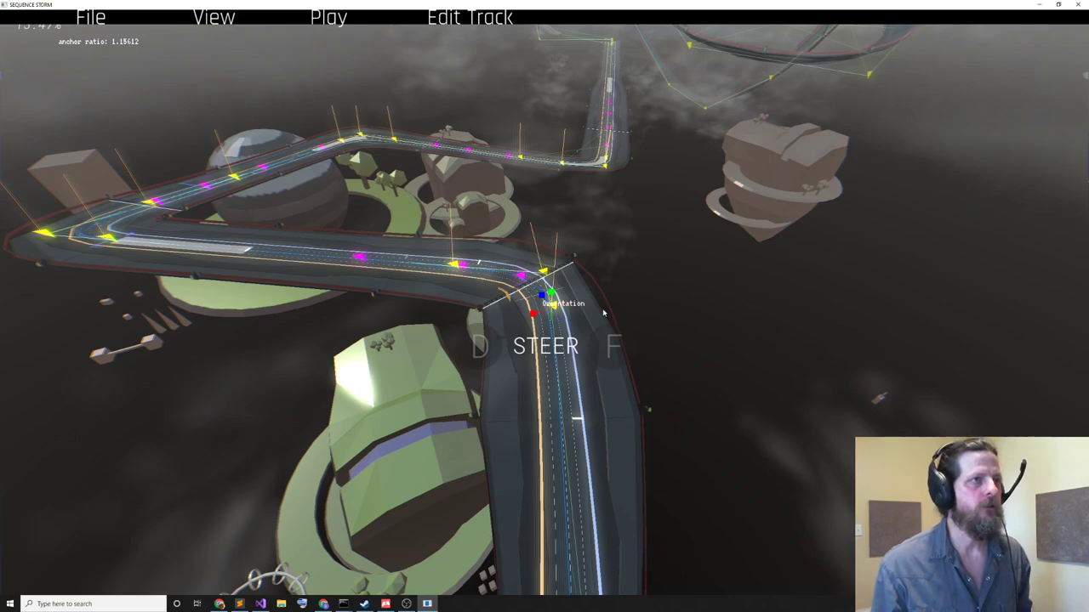
key(s)
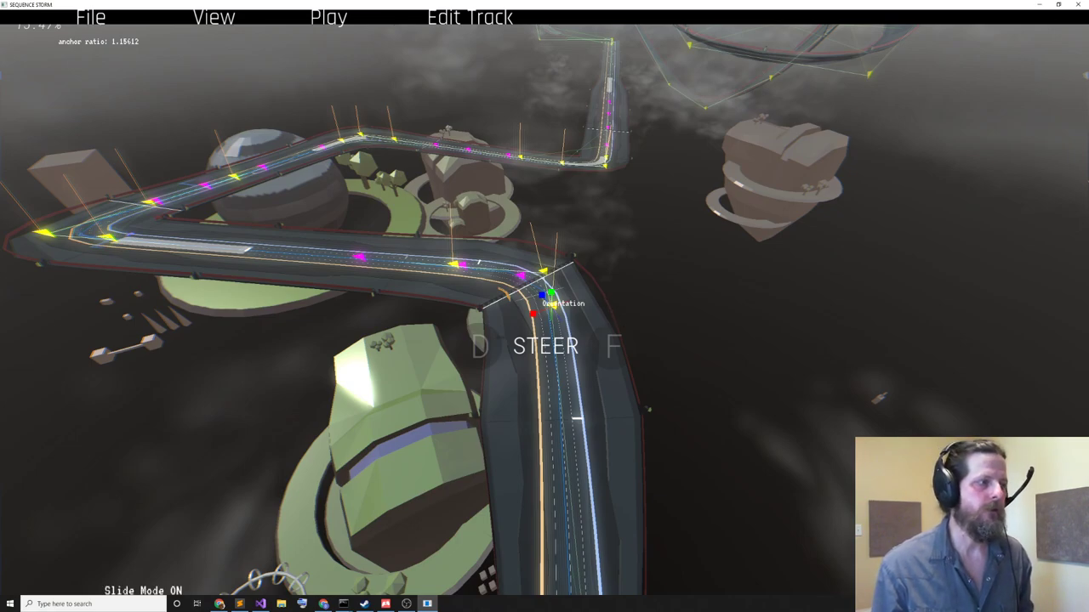
middle_drag(618, 301, 625, 294)
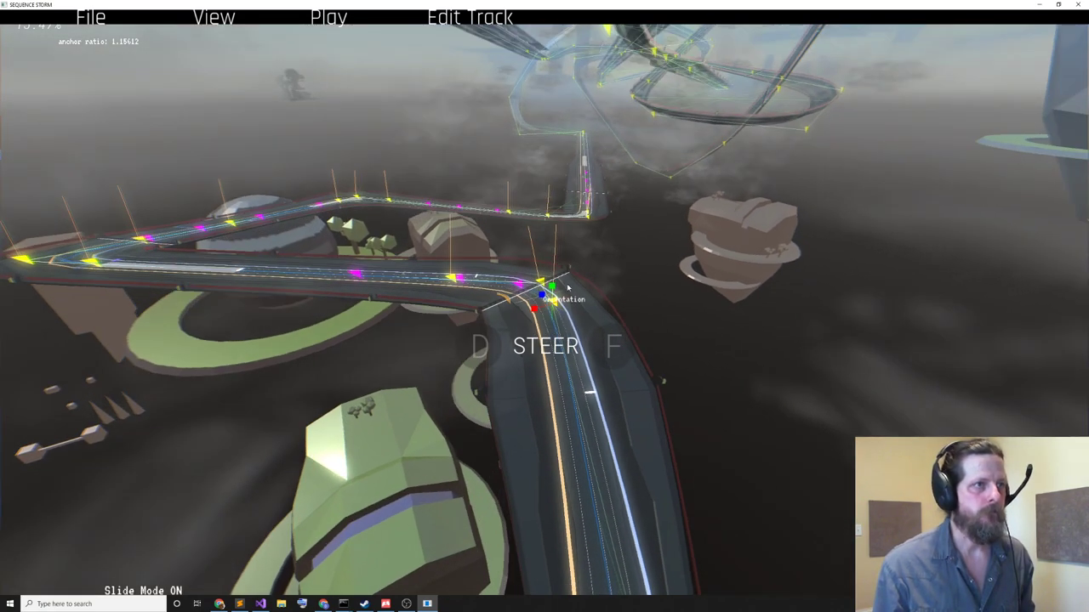
drag(552, 290, 585, 304)
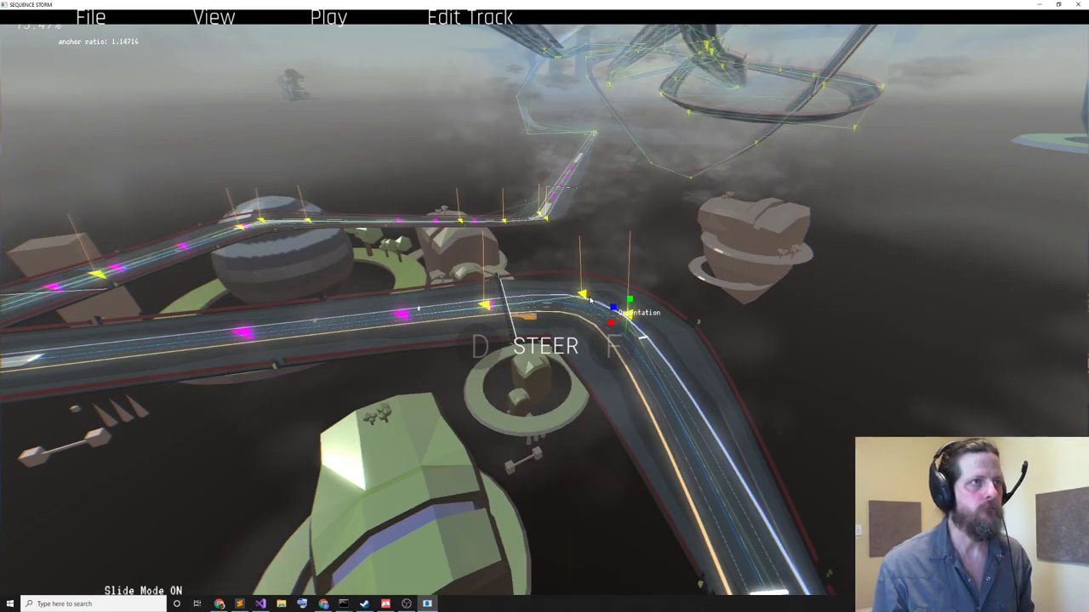
click(620, 323)
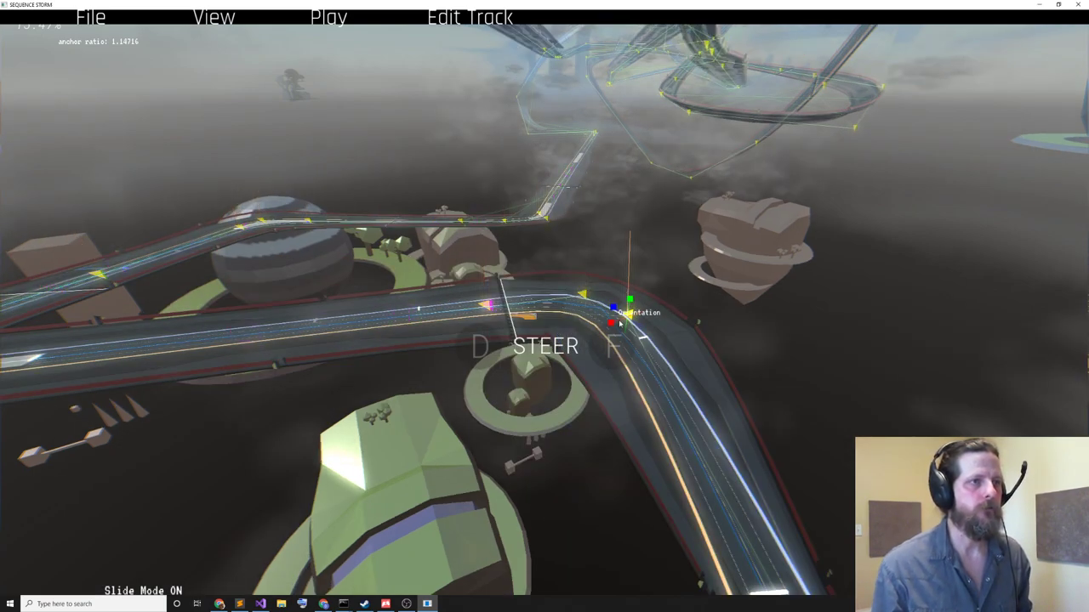
drag(629, 302, 641, 279)
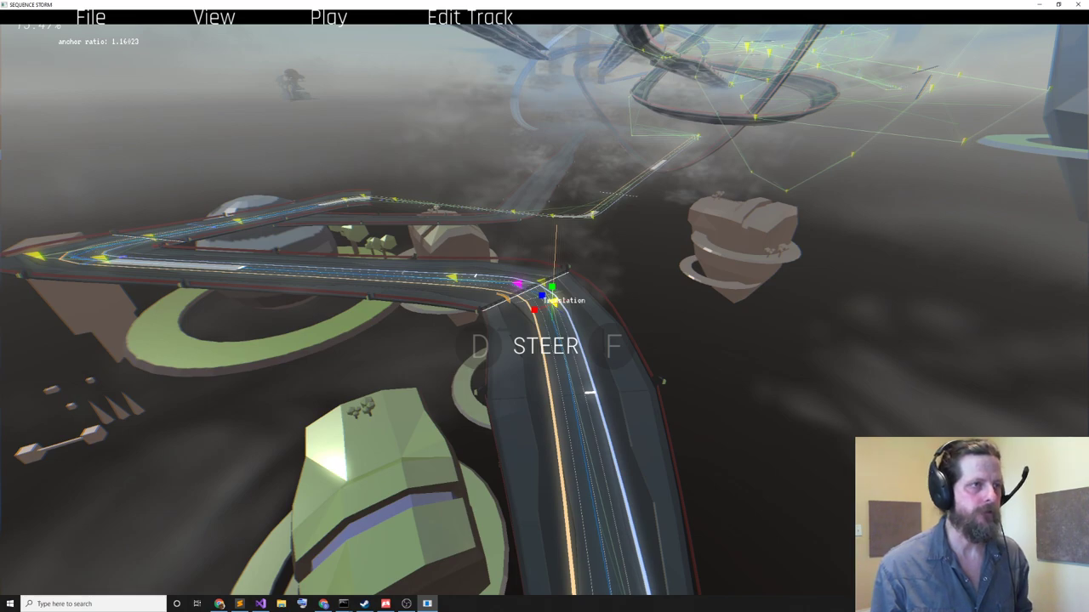
- Try moving the bend's control point in Translation mode, and undo the move and the last four rotations
drag(559, 299, 634, 299)
middle_drag(634, 299, 619, 315)
key(ctrl+z)
key(ctrl+z)
key(ctrl+z)
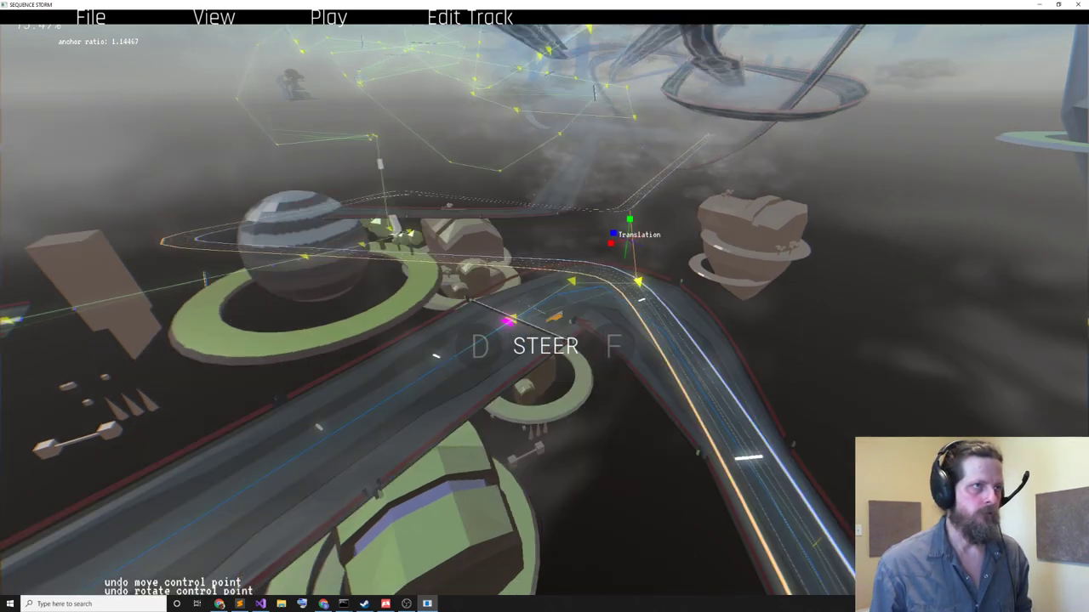
key(ctrl+z)
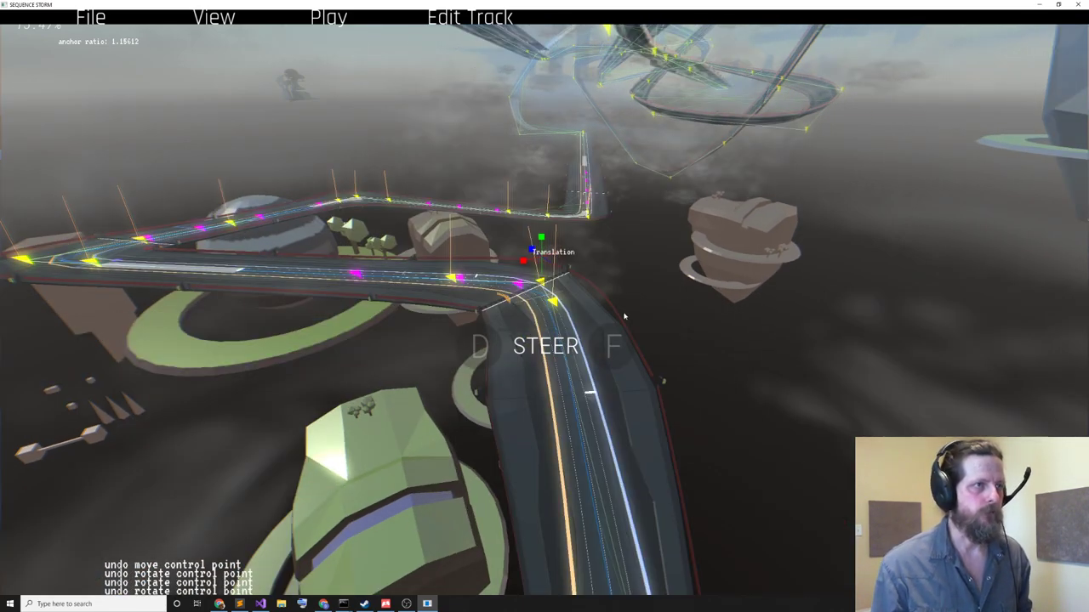
key(ctrl+z)
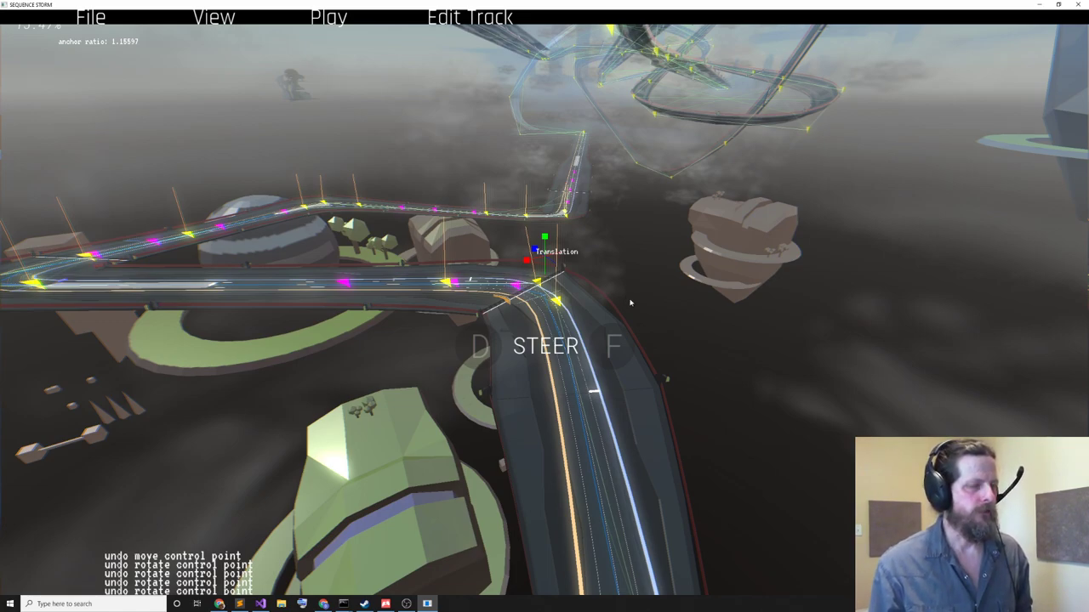
- Switch to Sublime Text and review the devlog video notes on the spline editor features and the song editor
key(alt+Tab)
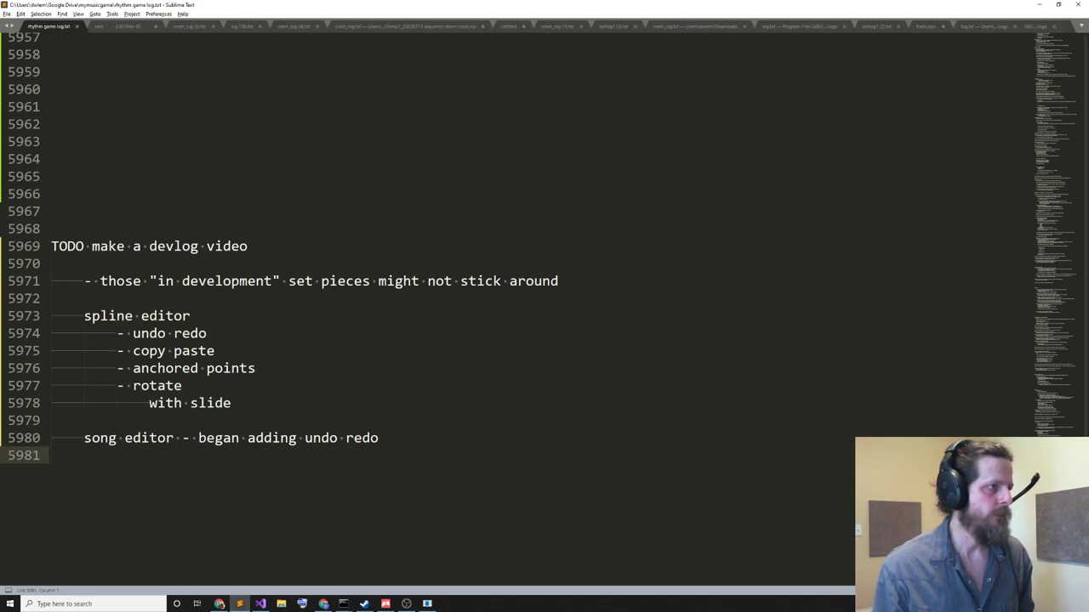
drag(145, 298, 185, 524)
click(186, 524)
drag(223, 316, 276, 524)
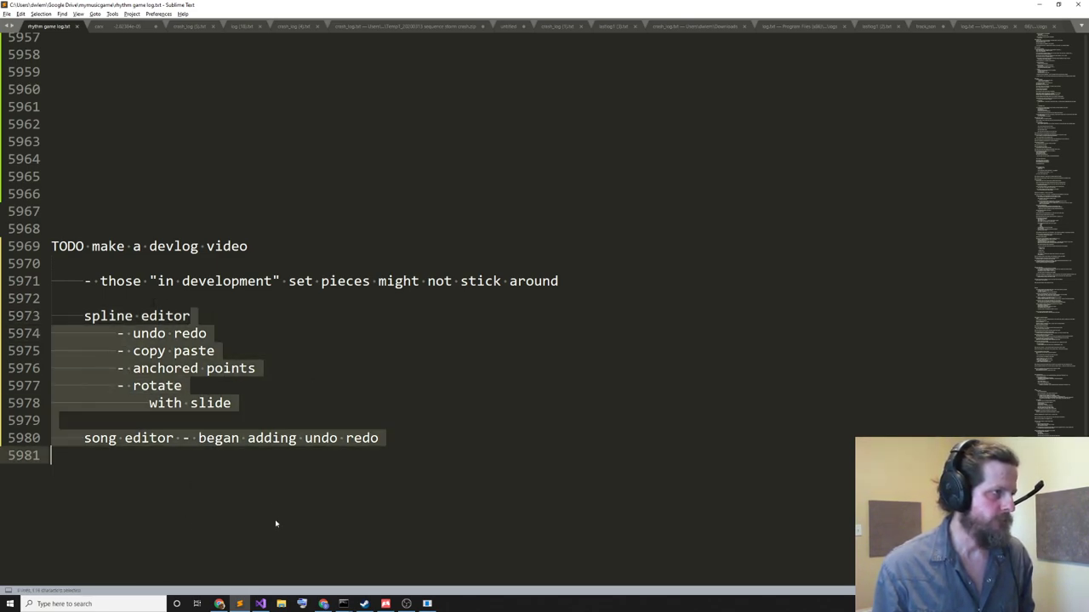
click(275, 524)
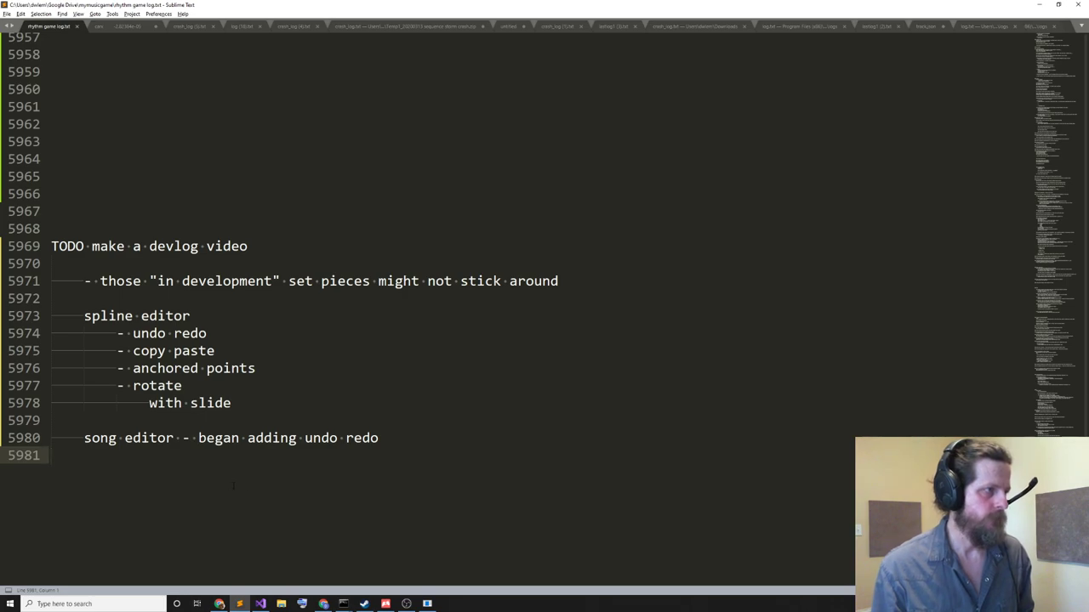
key(alt+Tab)
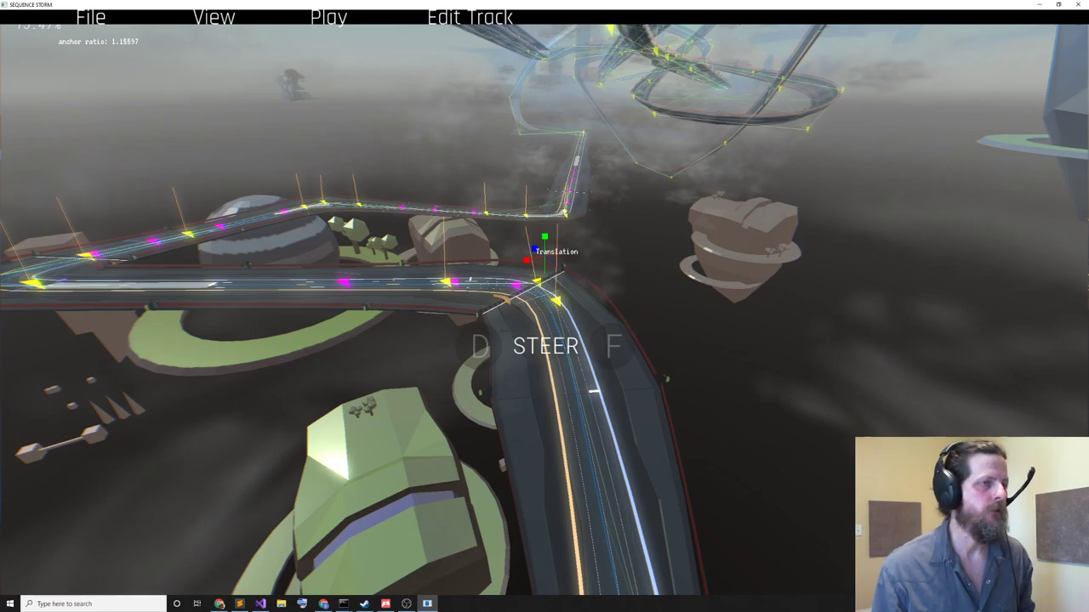
key(alt+Tab)
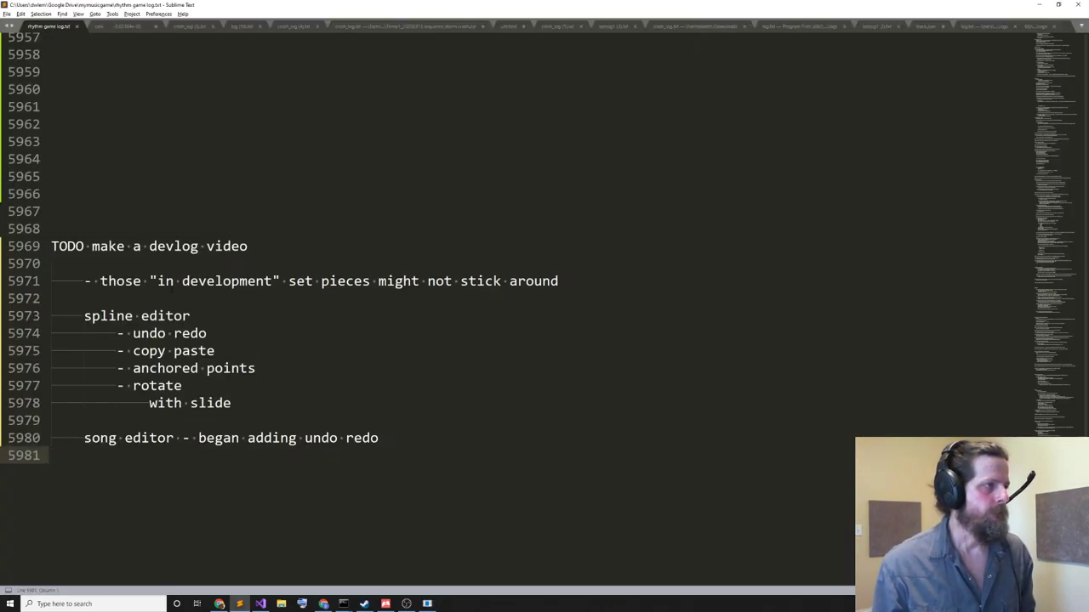
click(208, 267)
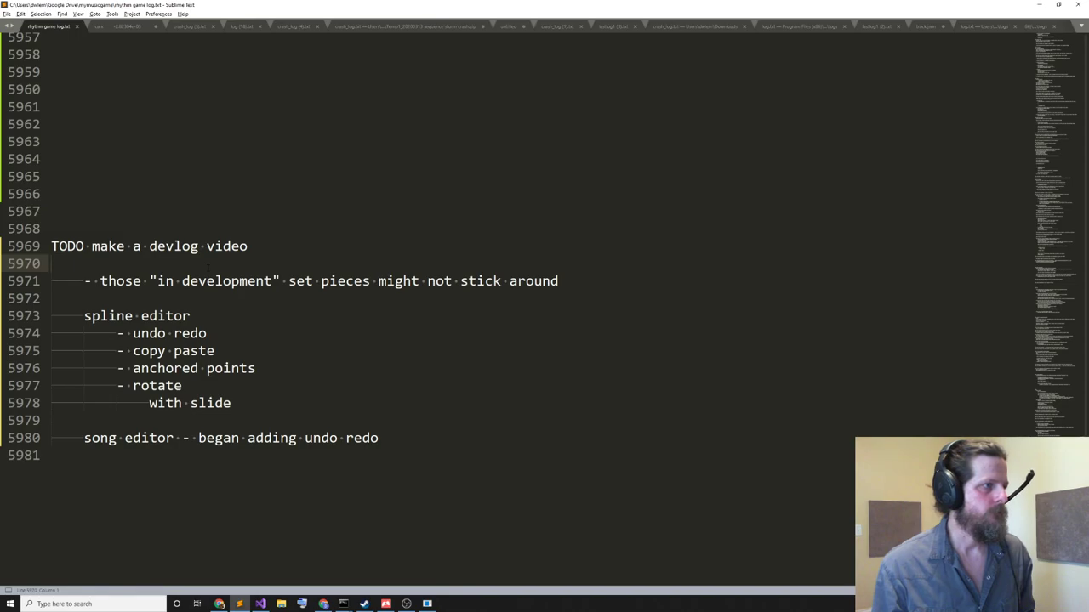
- Switch back to Sequence Storm's song editor and move the cursor to the drums.ogg lane at position 34 1/2
key(alt+Tab)
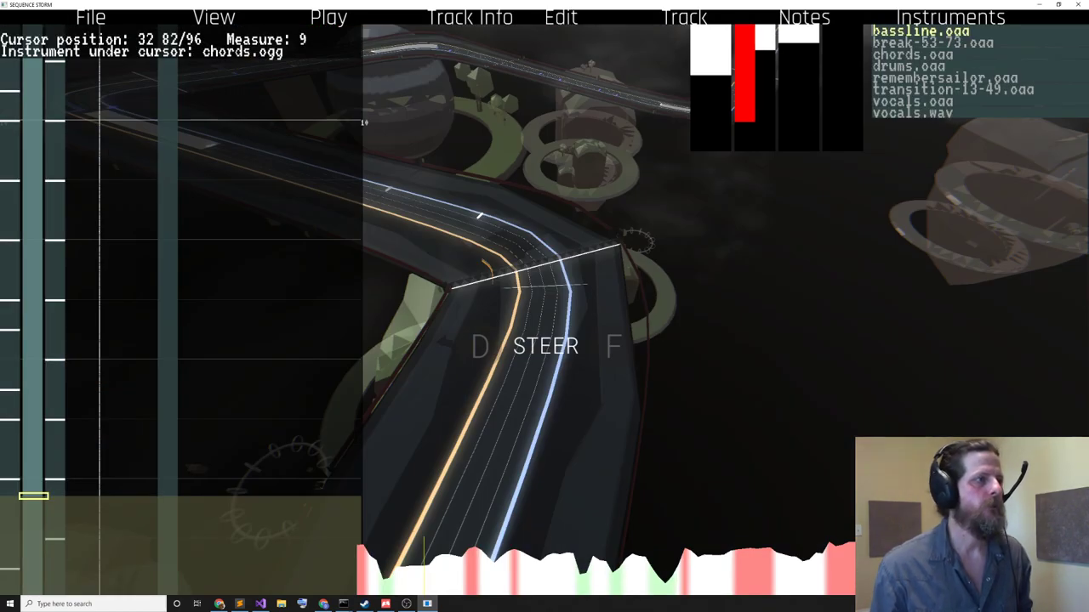
key(Up)
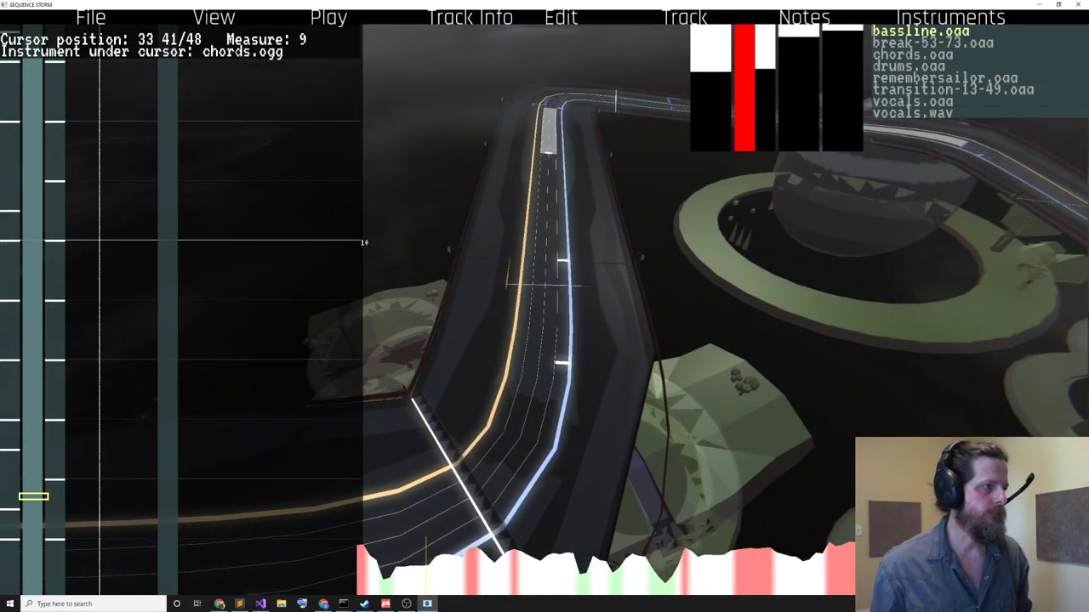
key(Right)
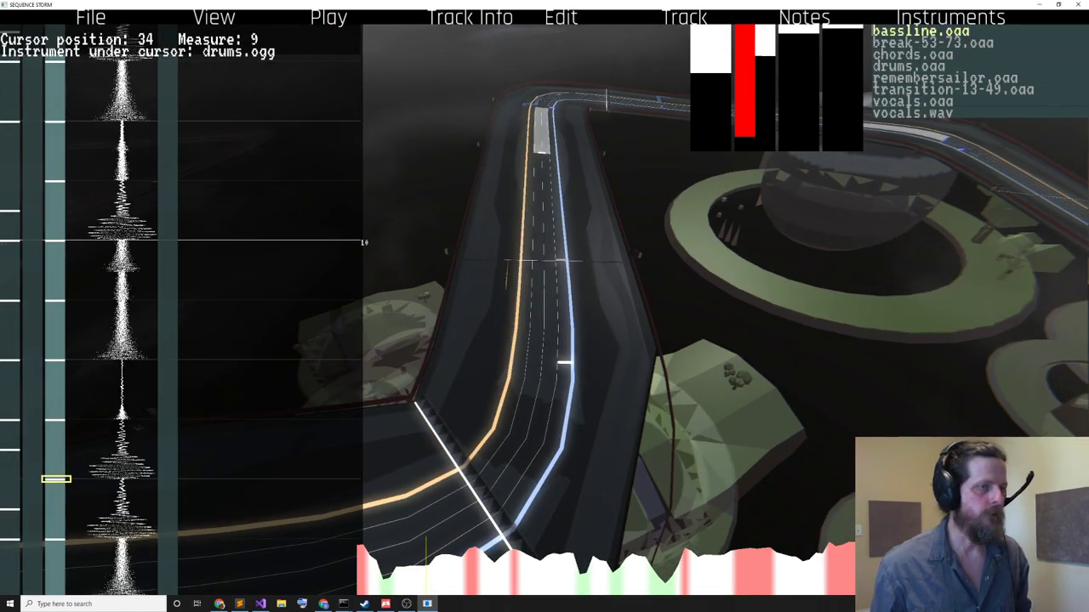
key(Up)
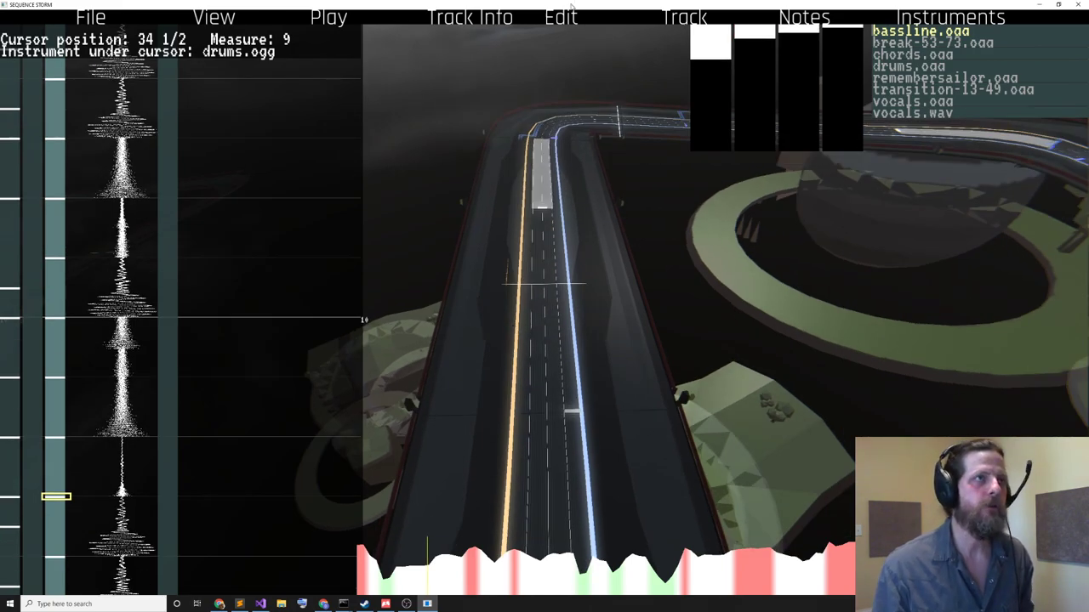
click(686, 17)
click(688, 15)
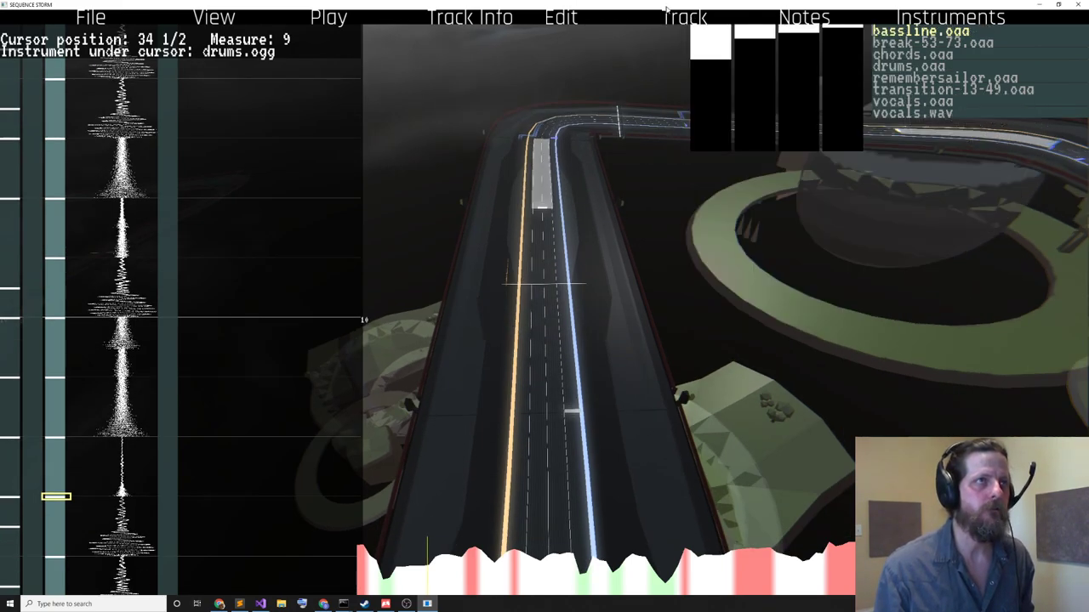
- Insert a new Track Center value of 55 at cursor position 34 1/2 in the song editor
key(c)
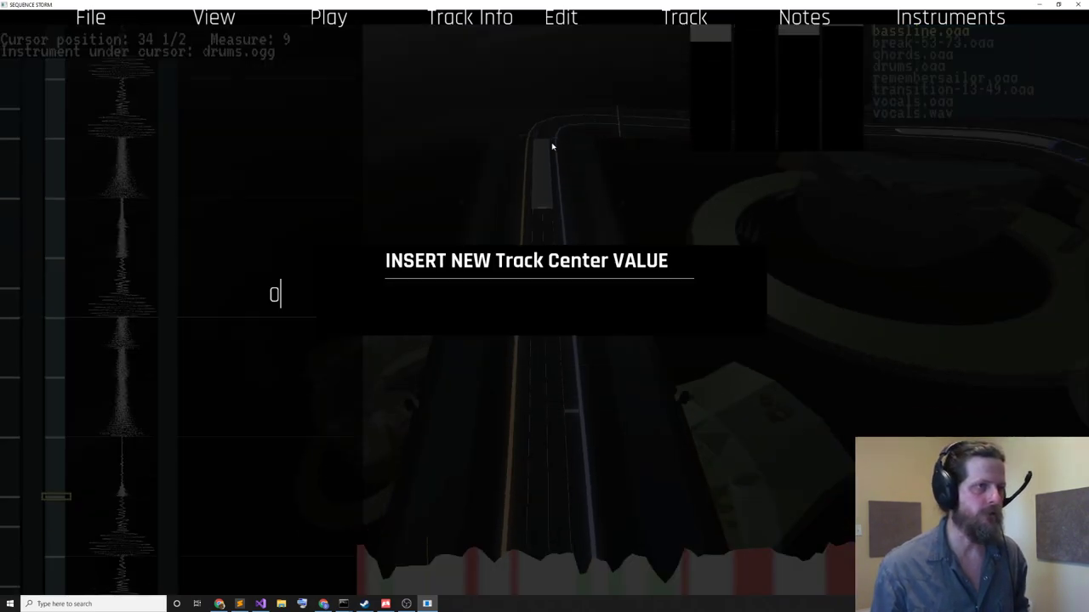
key(BackSpace)
text(55)
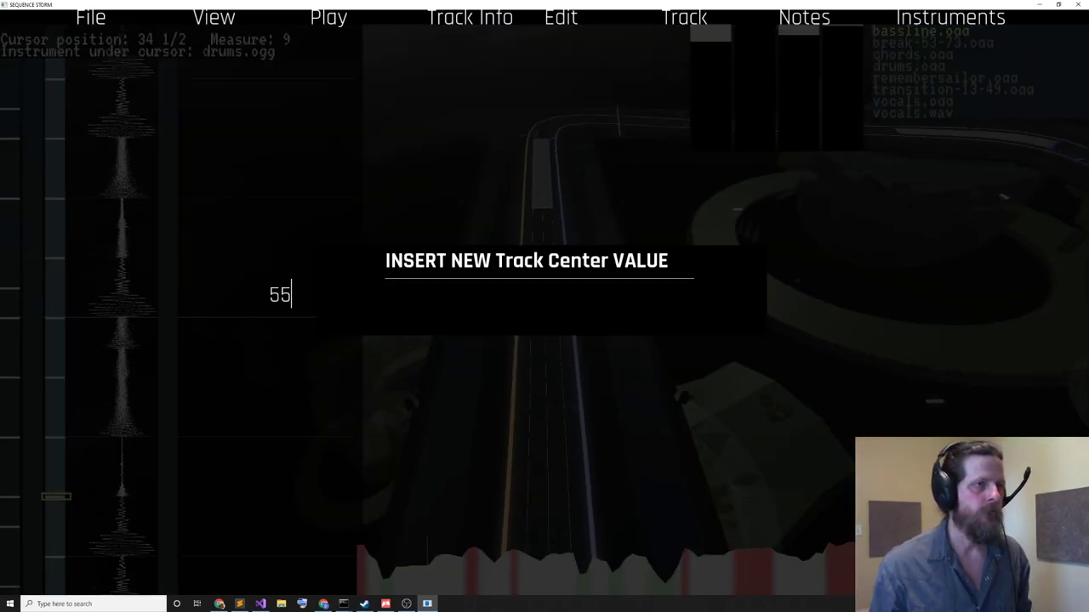
key(Return)
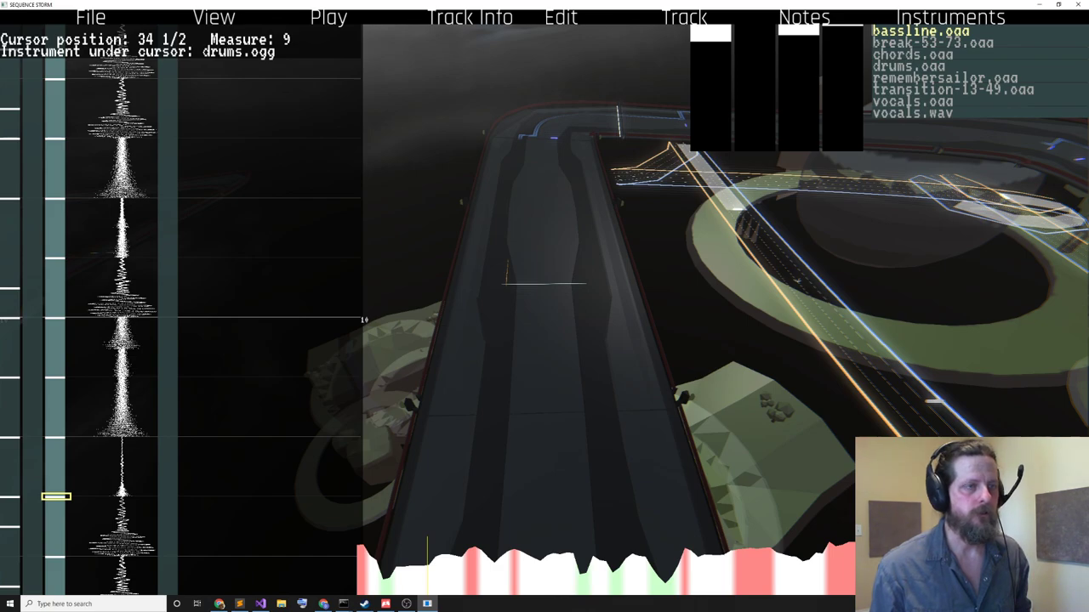
- Undo the Track Center edit, redo it, and undo it again
key(ctrl+z)
key(ctrl+y)
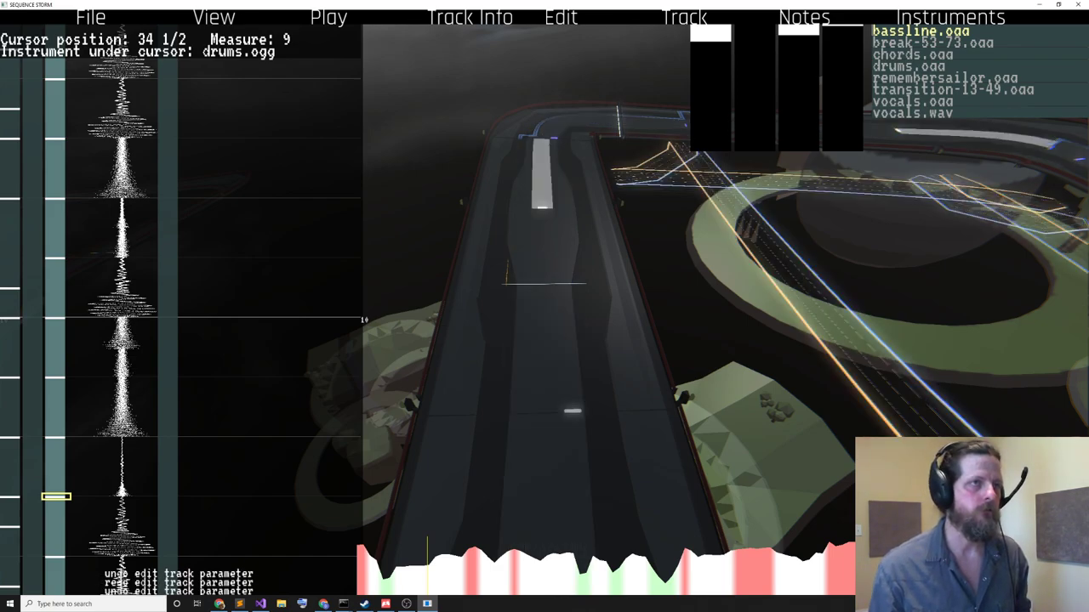
key(ctrl+z)
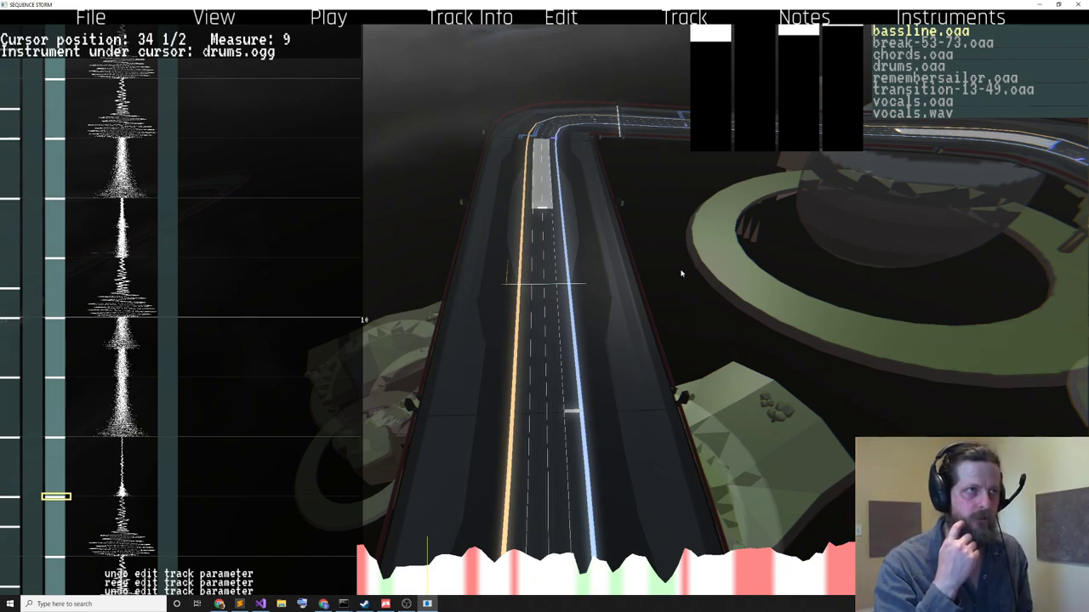
- Play the song briefly from position 34 1/2, stop playback, and look along the track around measure 9
key(space)
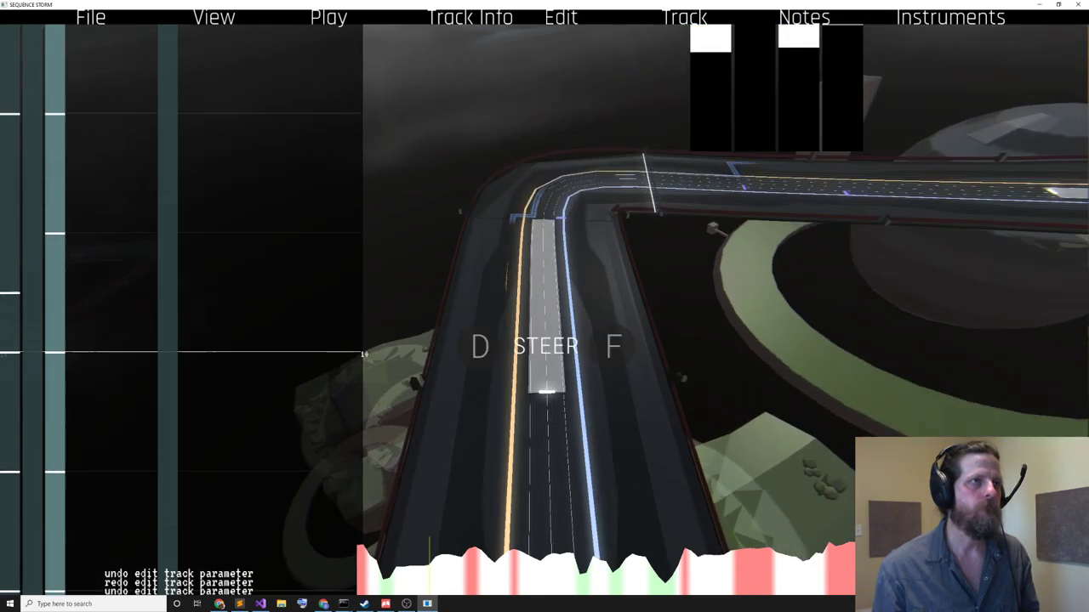
key(space)
scroll(760, 294, down, 2)
scroll(731, 302, up, 3)
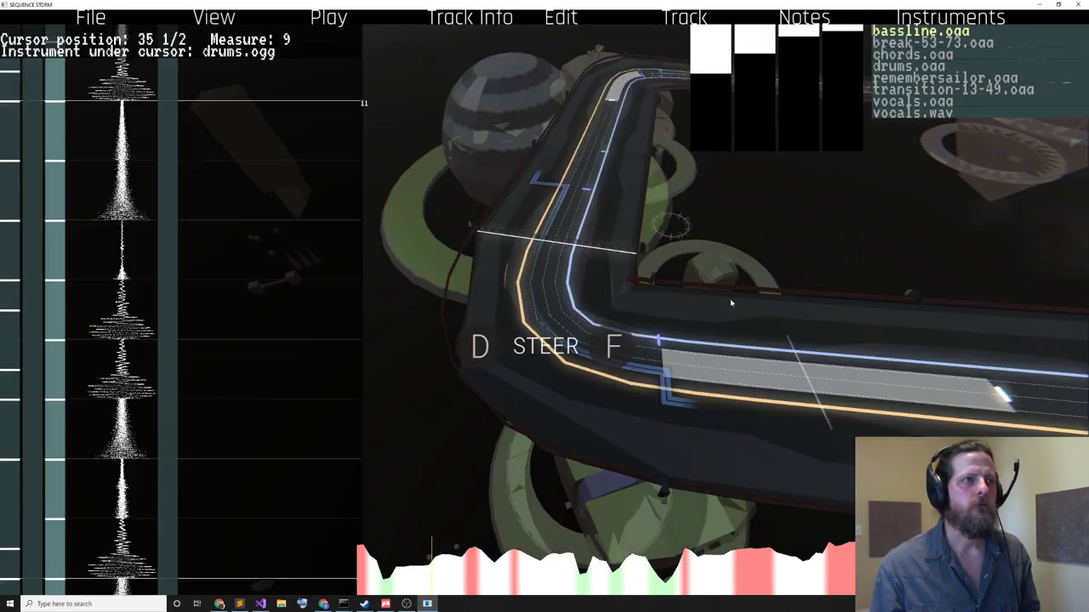
scroll(731, 303, down, 4)
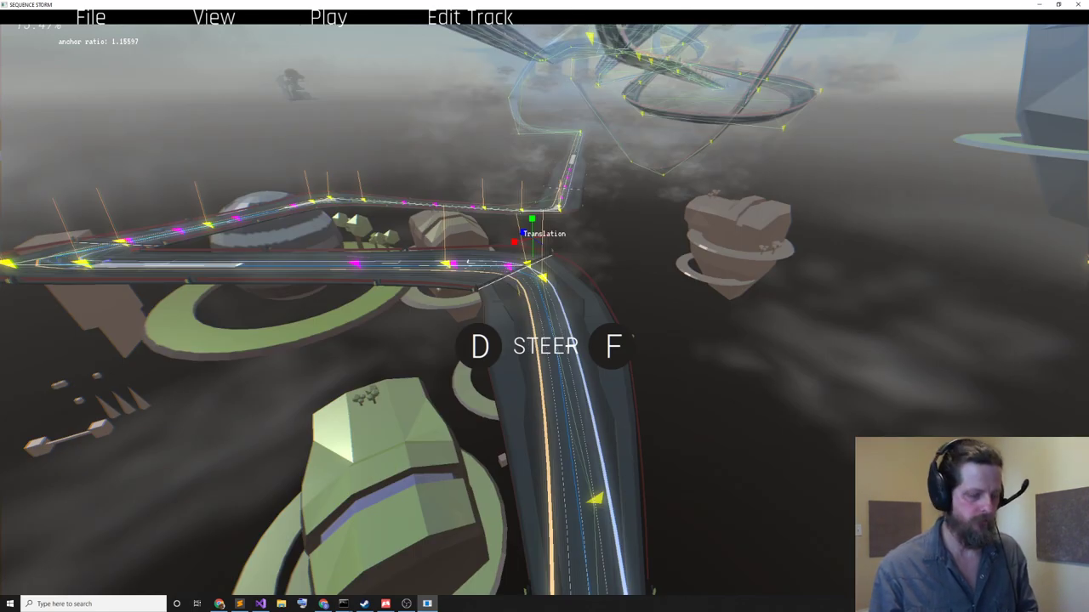
- Switch from the track spline editor to the world editor and back to the spline editor
key(Tab)
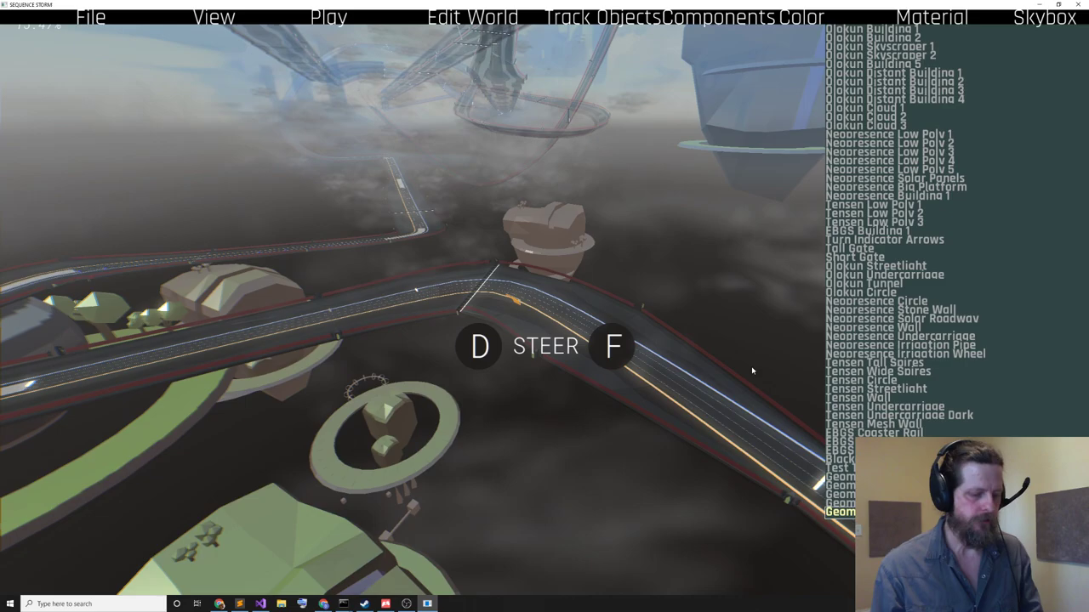
key(Tab)
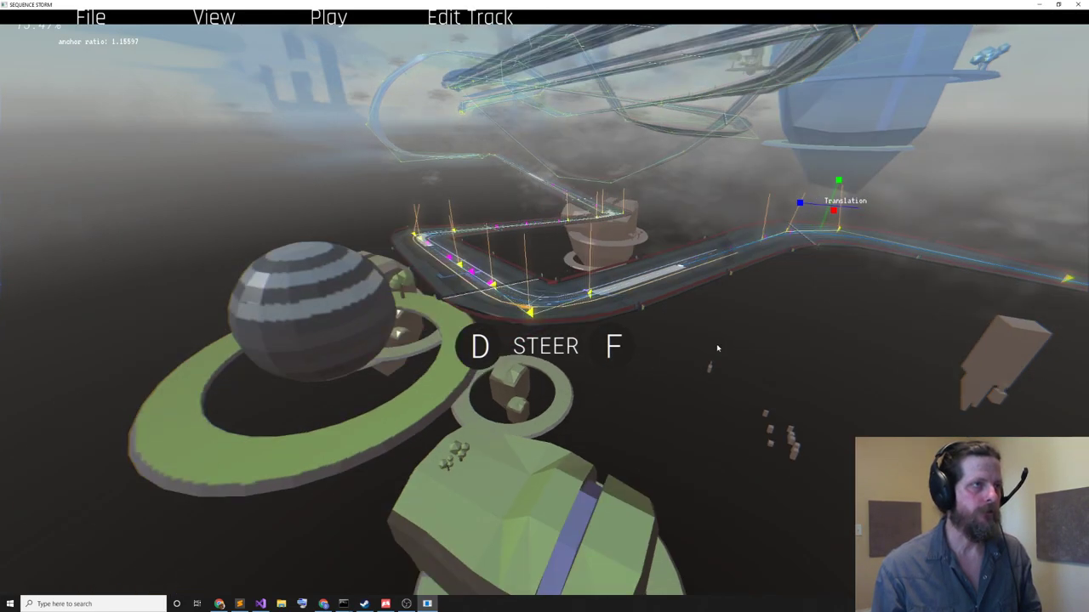